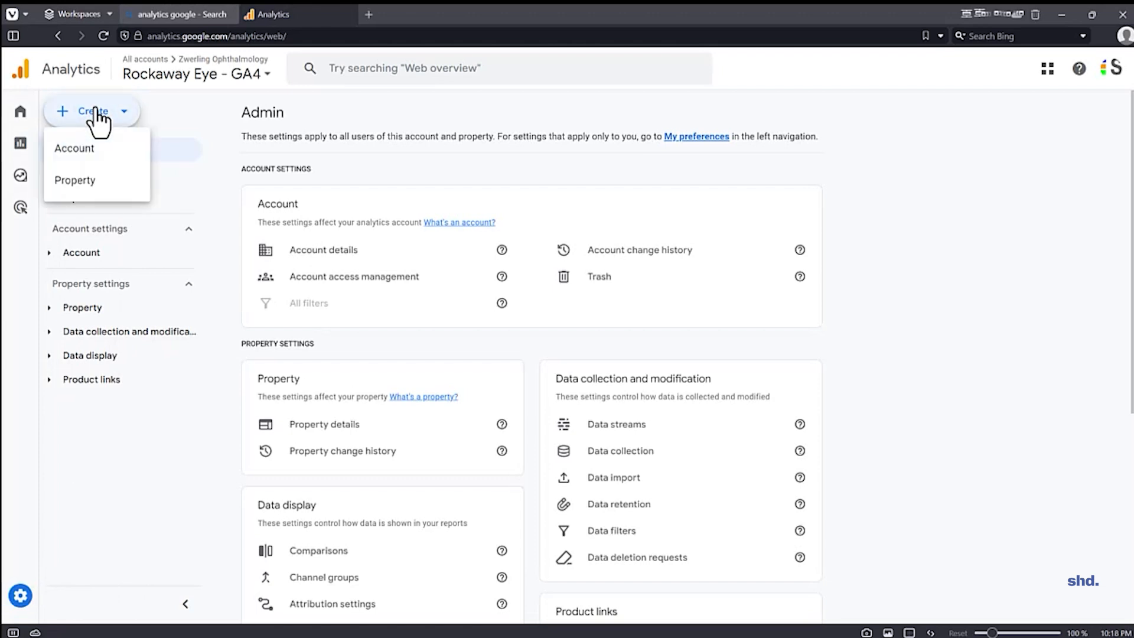
# Step: Create an account named Test Account with Google products & services data sharing enabled and continue to property creation
pyautogui.click(100, 151)
pyautogui.click(300, 366)
pyautogui.write('Test Account')
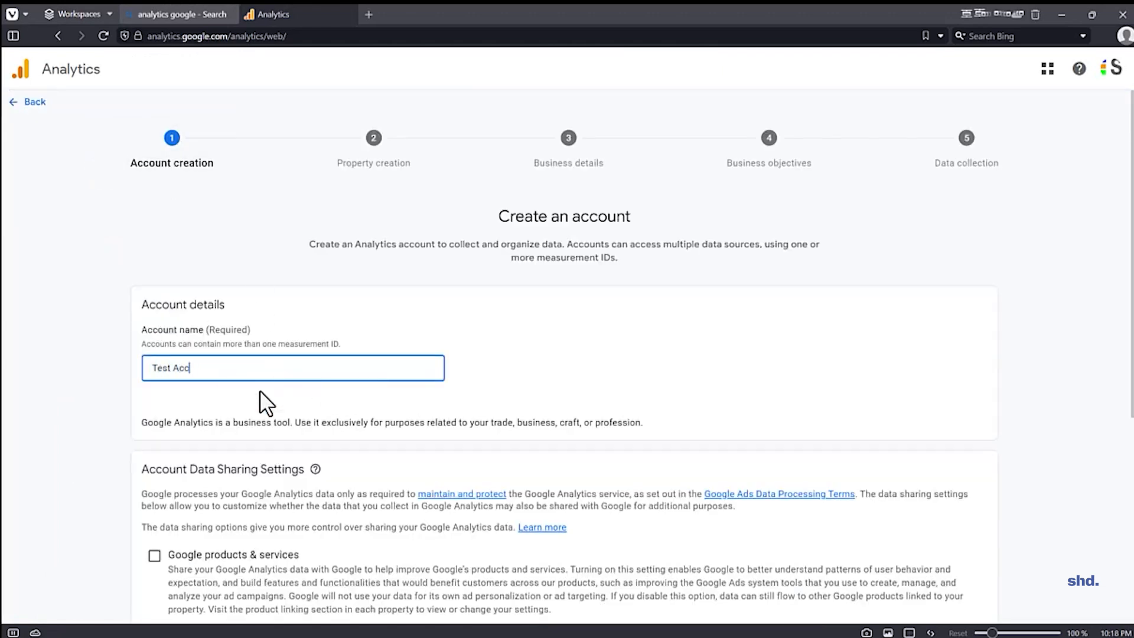
pyautogui.scroll(-2, 244, 294)
pyautogui.scroll(-2, 243, 293)
pyautogui.click(152, 289)
pyautogui.scroll(-1, 221, 331)
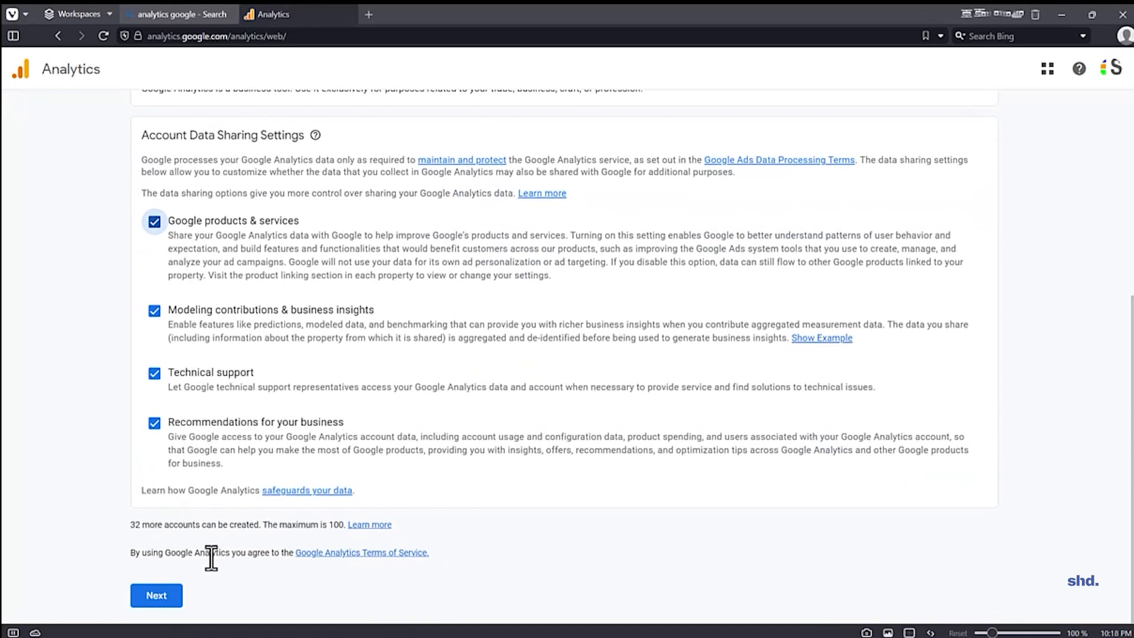
pyautogui.click(145, 599)
# Step: Name the property Test Property, set its reporting time zone to New York Time, and continue to the business details
pyautogui.click(466, 365)
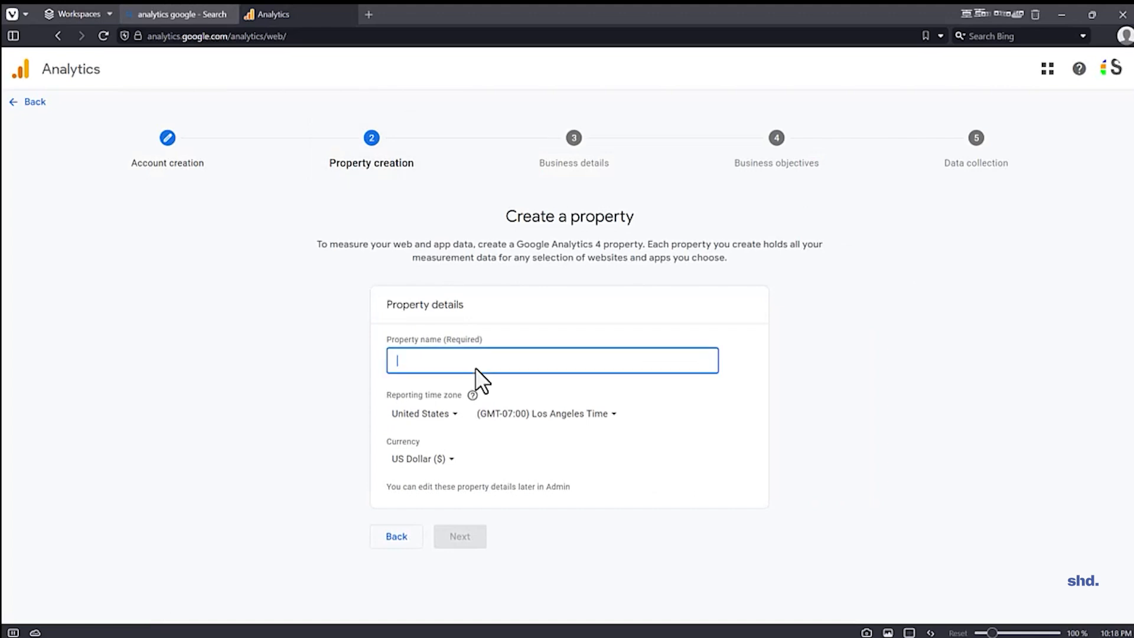
pyautogui.write('Test P')
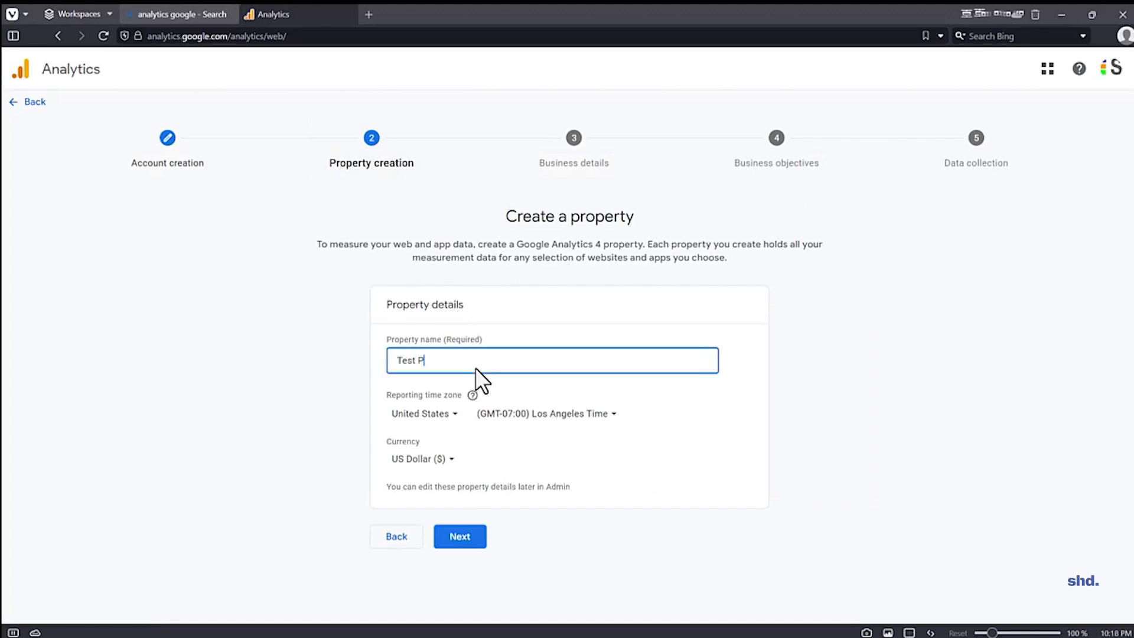
pyautogui.write('roper')
pyautogui.click(537, 415)
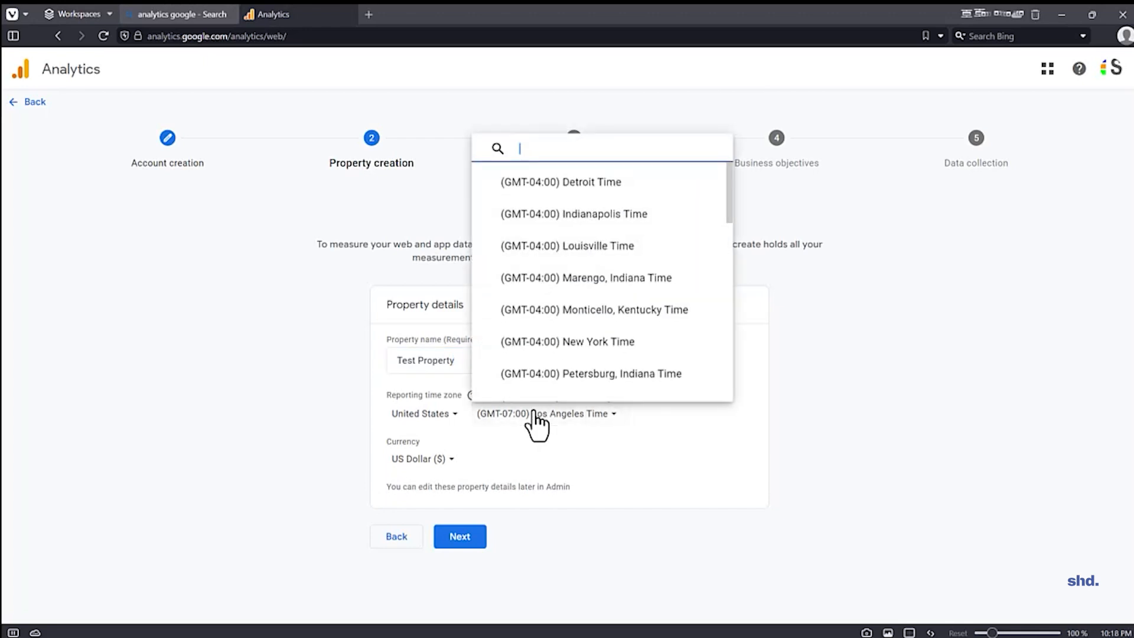
pyautogui.click(568, 345)
pyautogui.click(544, 362)
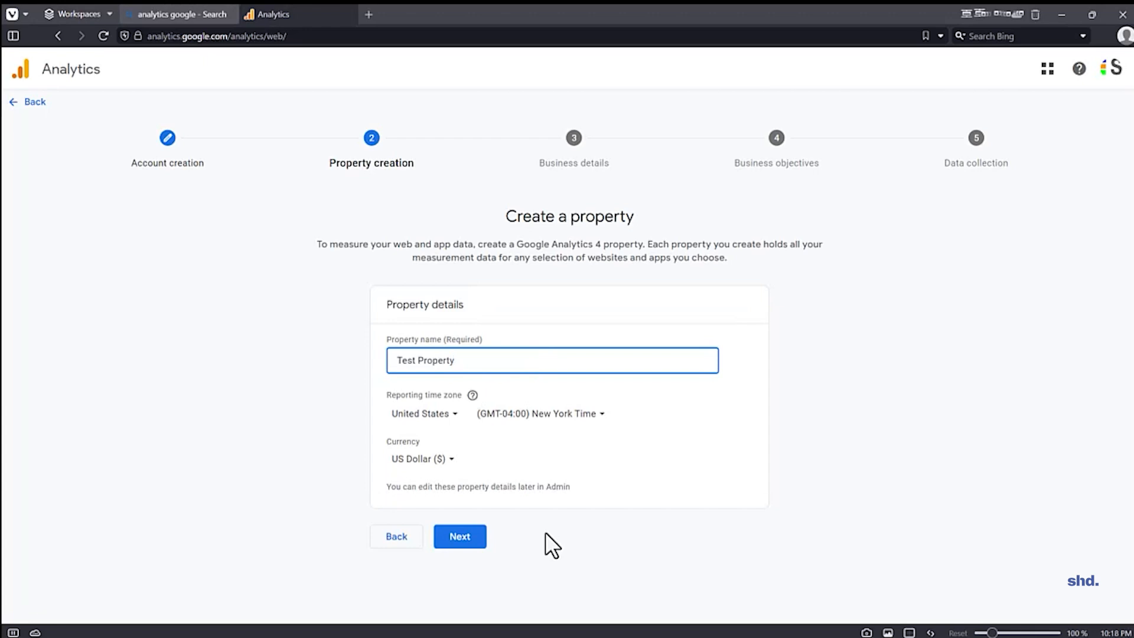
pyautogui.click(461, 537)
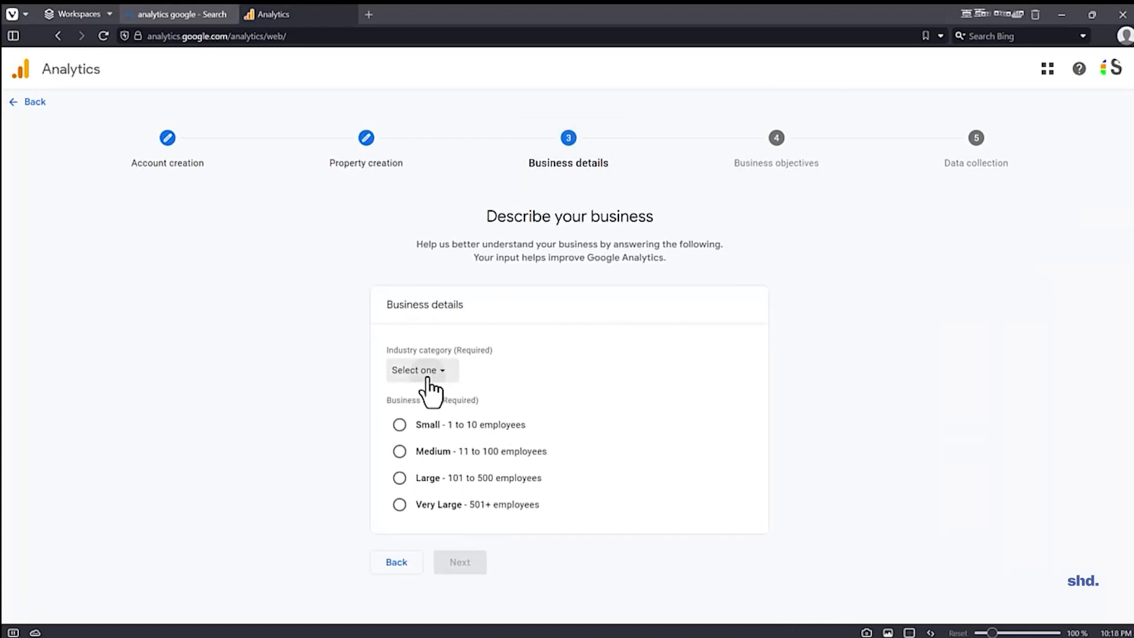
# Step: Set the industry category to Computers & Electronics and the business size to Small, and continue to the business objectives
pyautogui.click(426, 379)
pyautogui.scroll(-3, 477, 259)
pyautogui.scroll(2, 472, 254)
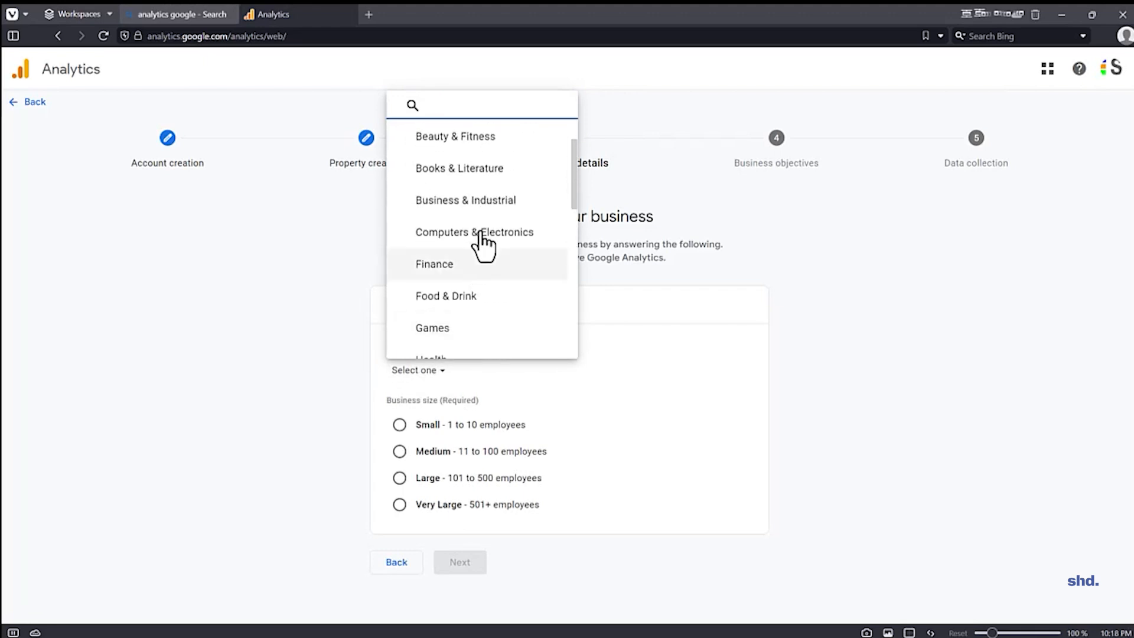
pyautogui.click(477, 233)
pyautogui.click(424, 427)
pyautogui.click(459, 564)
# Step: Choose Get baseline reports as the business objective and create the account and property
pyautogui.scroll(-1, 664, 590)
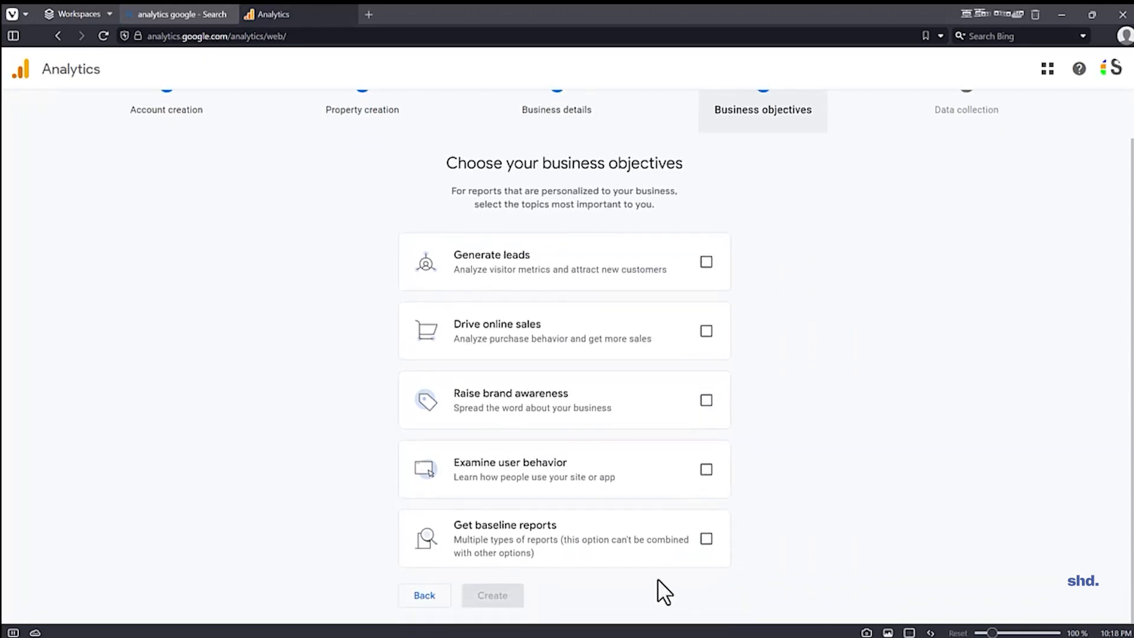
pyautogui.click(707, 546)
pyautogui.click(492, 596)
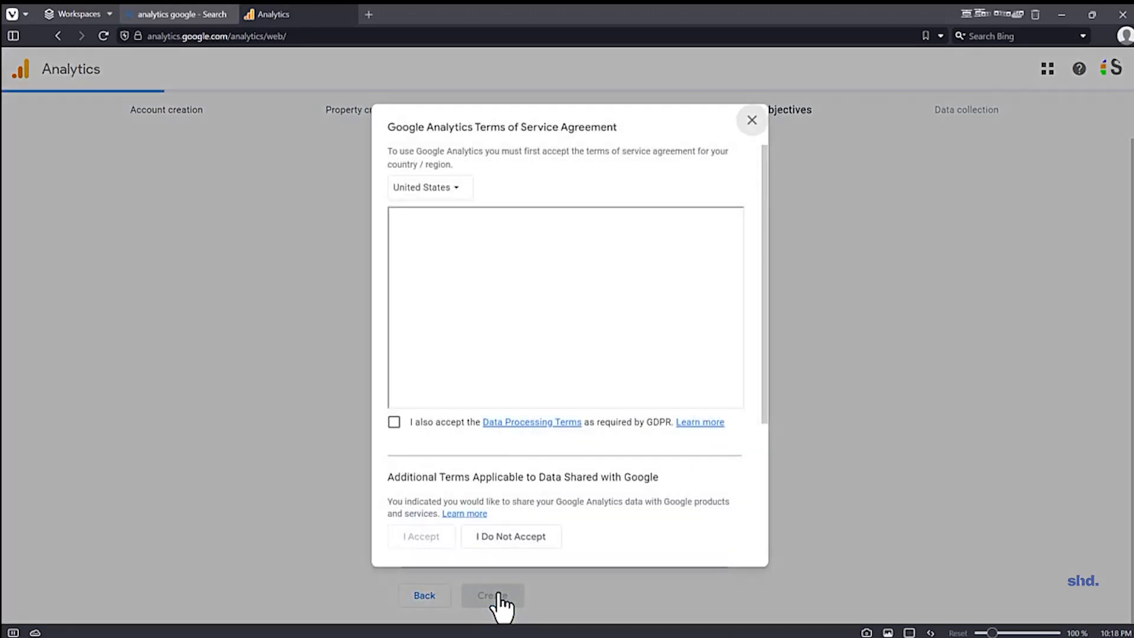
# Step: Accept the Google Analytics Terms of Service, including the Data Processing Terms and the additional terms for data shared with Google
pyautogui.click(394, 422)
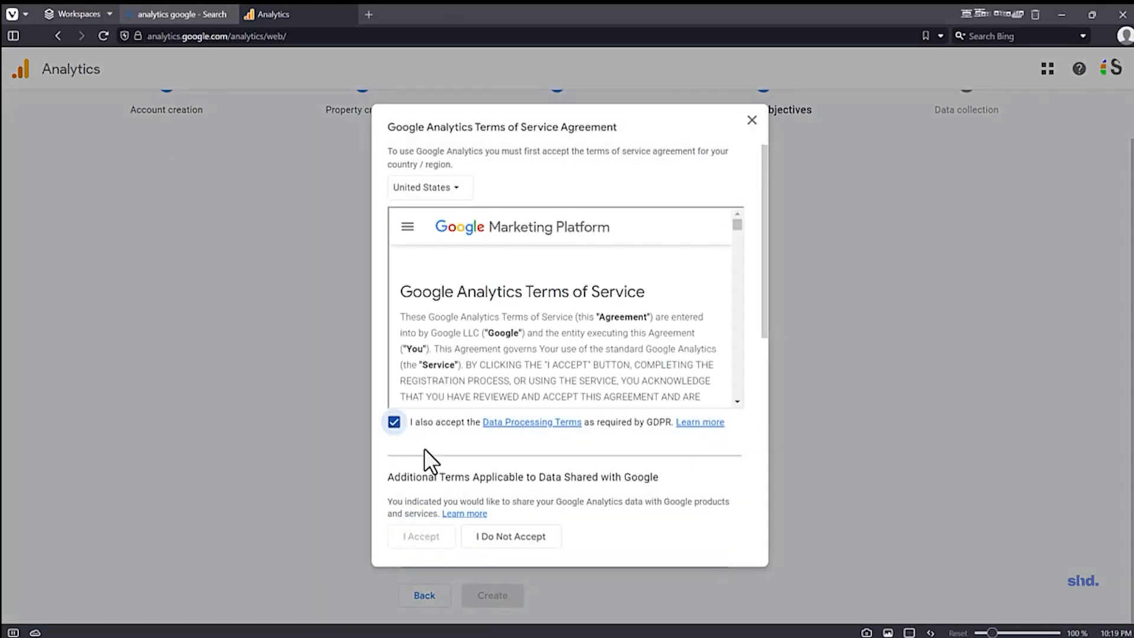
pyautogui.scroll(-5, 410, 473)
pyautogui.click(397, 495)
pyautogui.click(407, 537)
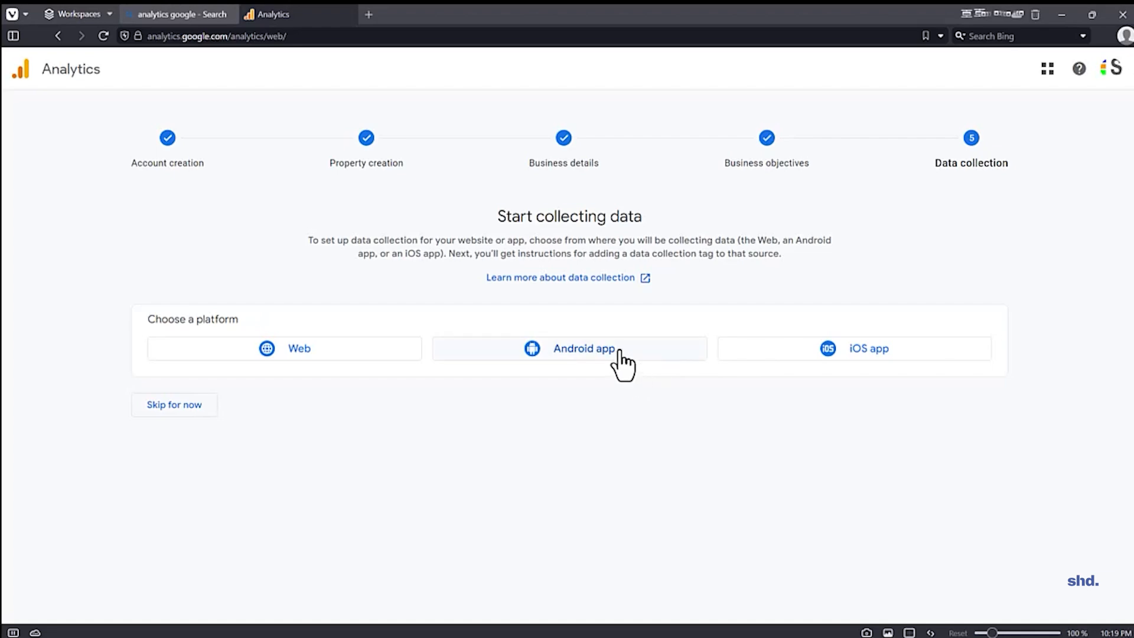
# Step: Choose Web as the data collection platform and dismiss the notice about key events
pyautogui.click(253, 350)
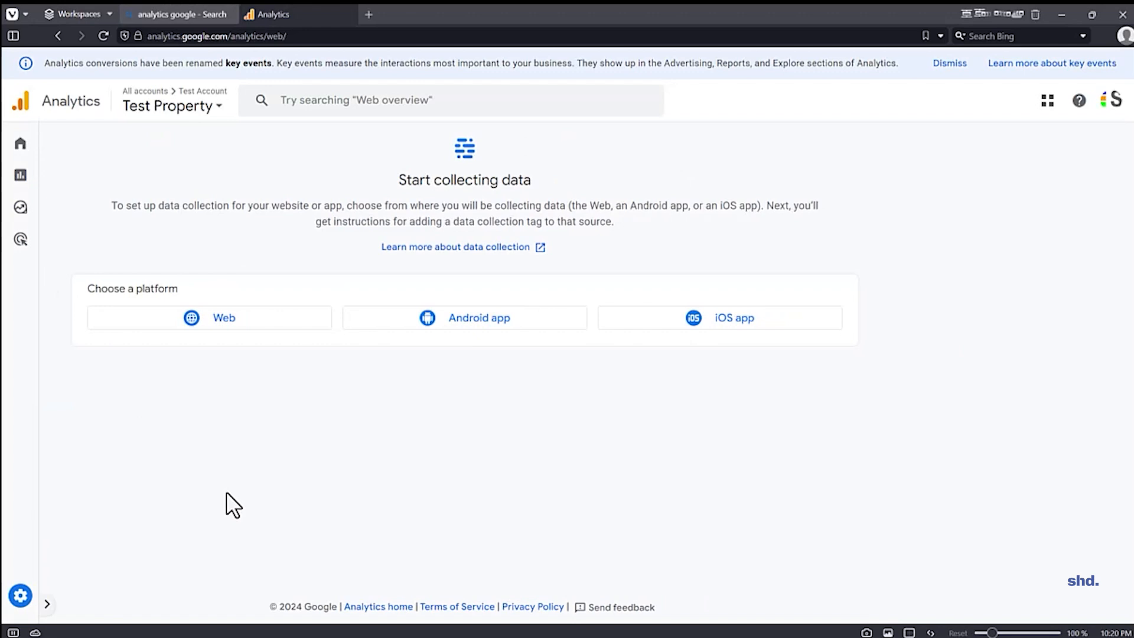
pyautogui.click(950, 63)
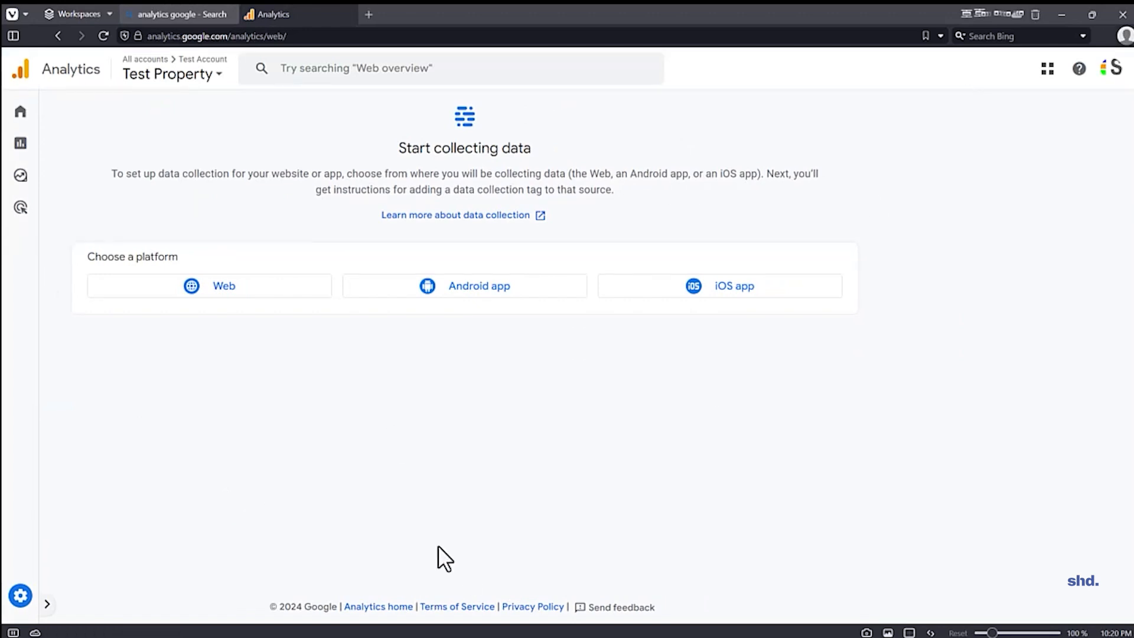
pyautogui.click(190, 282)
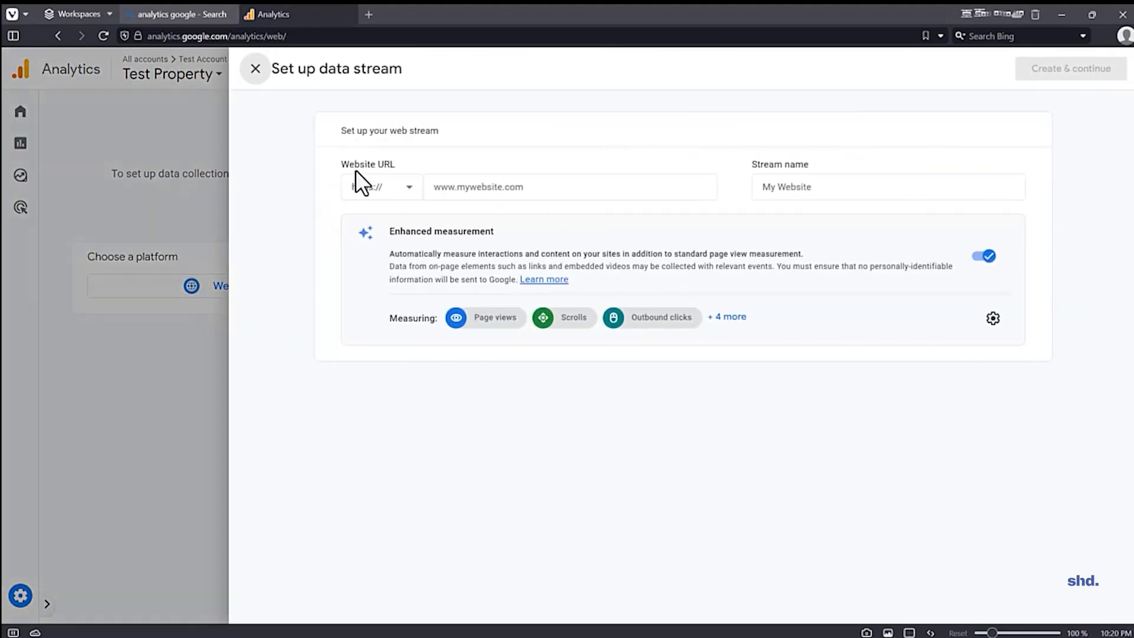
pyautogui.click(519, 188)
pyautogui.write('www.mytestwe')
pyautogui.write('bsite.com')
pyautogui.write('pe.com')
pyautogui.press('Tab')
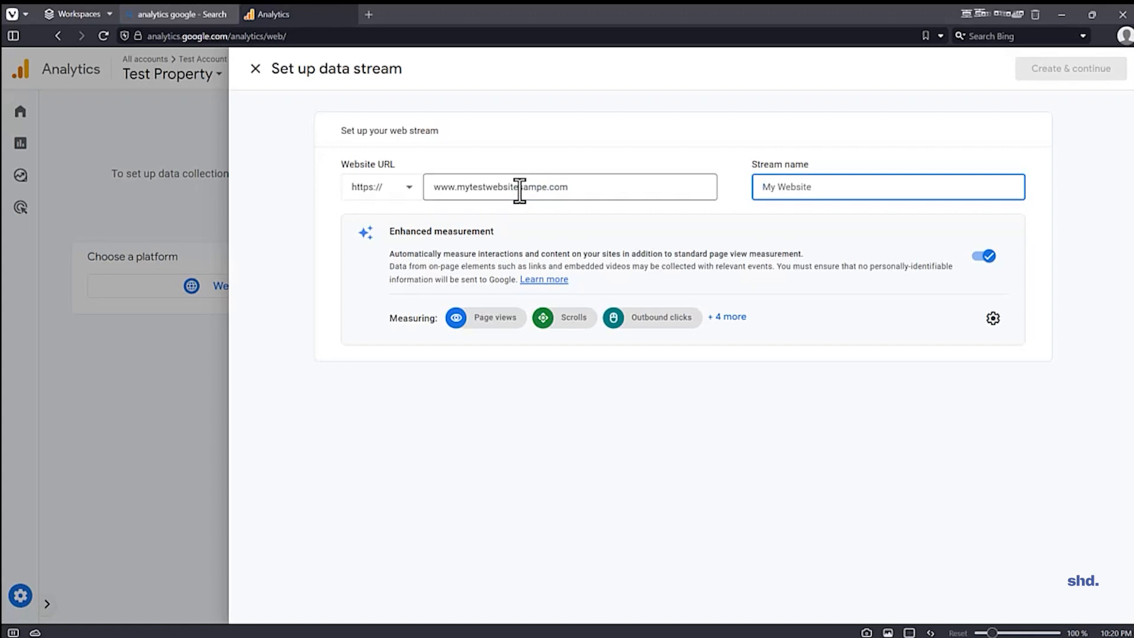
pyautogui.write('Client Website Stream')
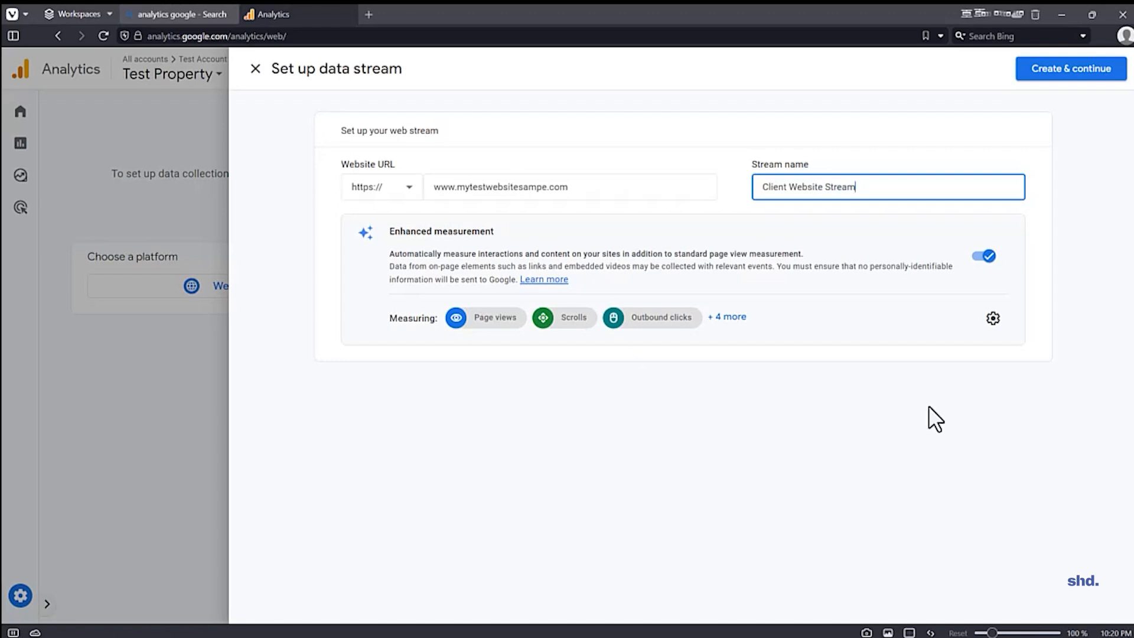
pyautogui.click(1079, 75)
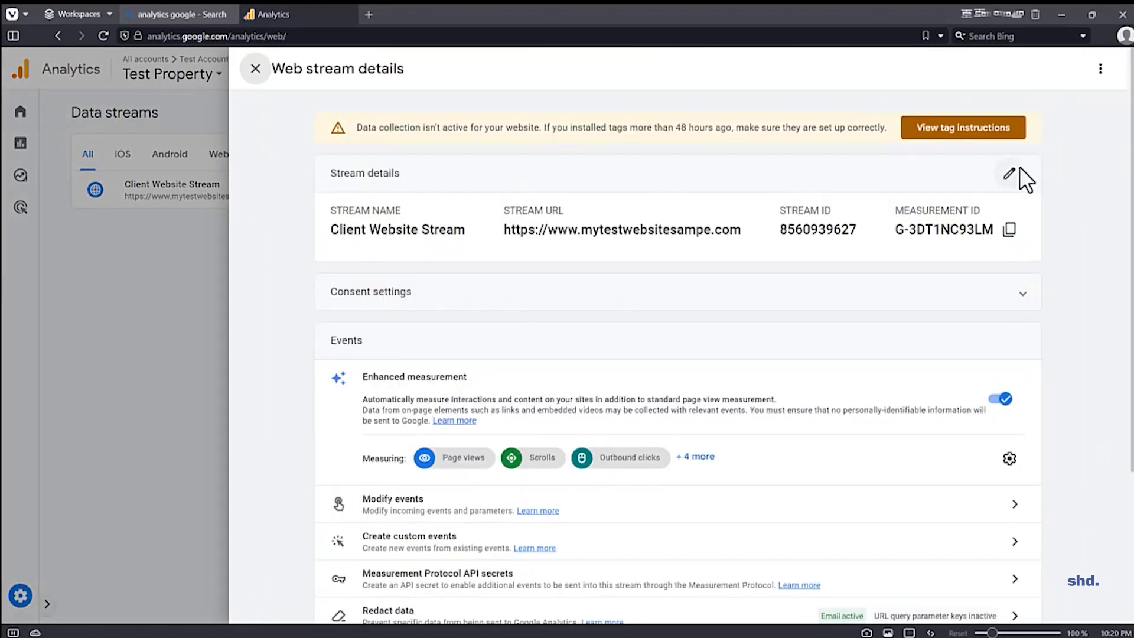
# Step: Review the website builder and manual installation instructions for the Google tag, and close them along with the stream details
pyautogui.scroll(-4, 712, 392)
pyautogui.scroll(4, 710, 482)
pyautogui.click(931, 142)
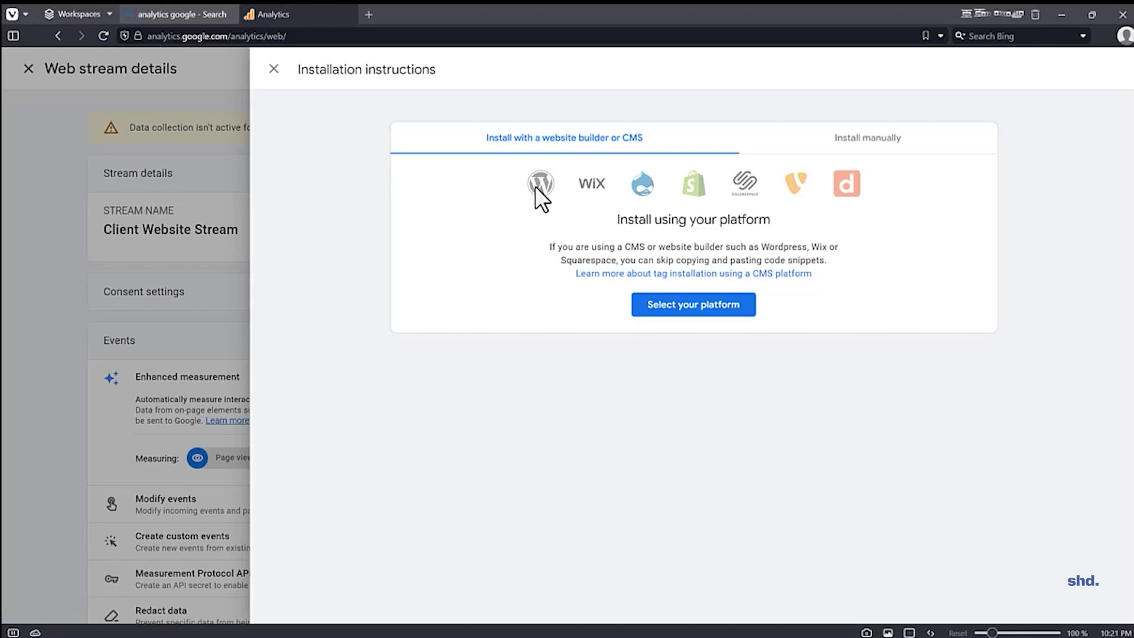
pyautogui.click(897, 142)
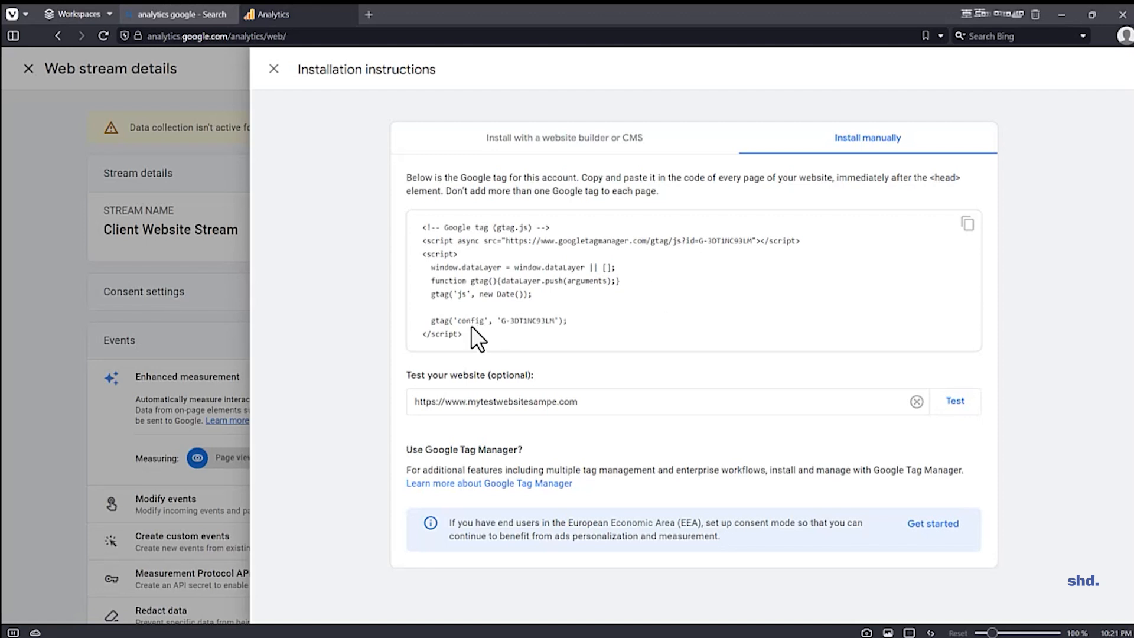
pyautogui.moveTo(471, 326); pyautogui.dragTo(426, 230)
pyautogui.click(425, 233)
pyautogui.click(274, 69)
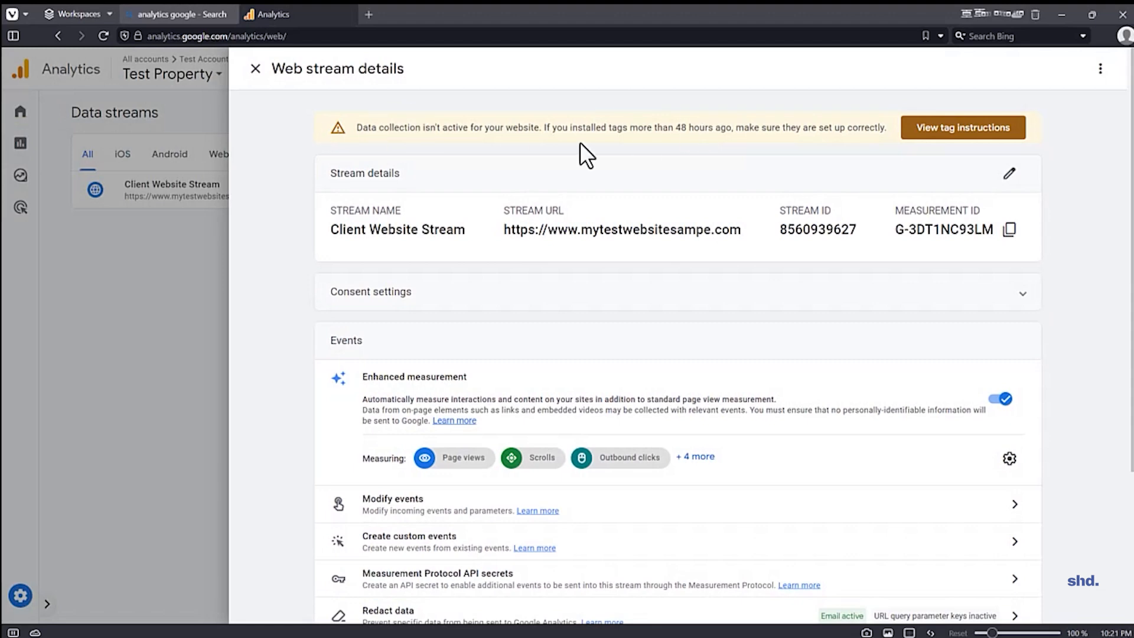
pyautogui.click(255, 70)
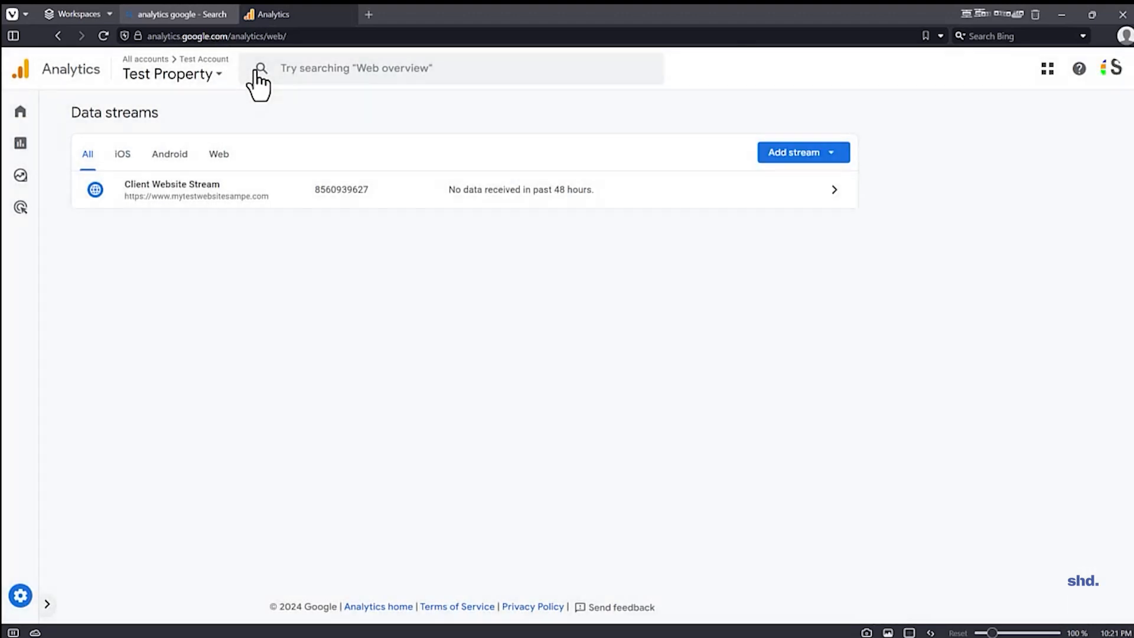
# Step: View the property's Home page and examine the Account details in the admin settings
pyautogui.click(24, 116)
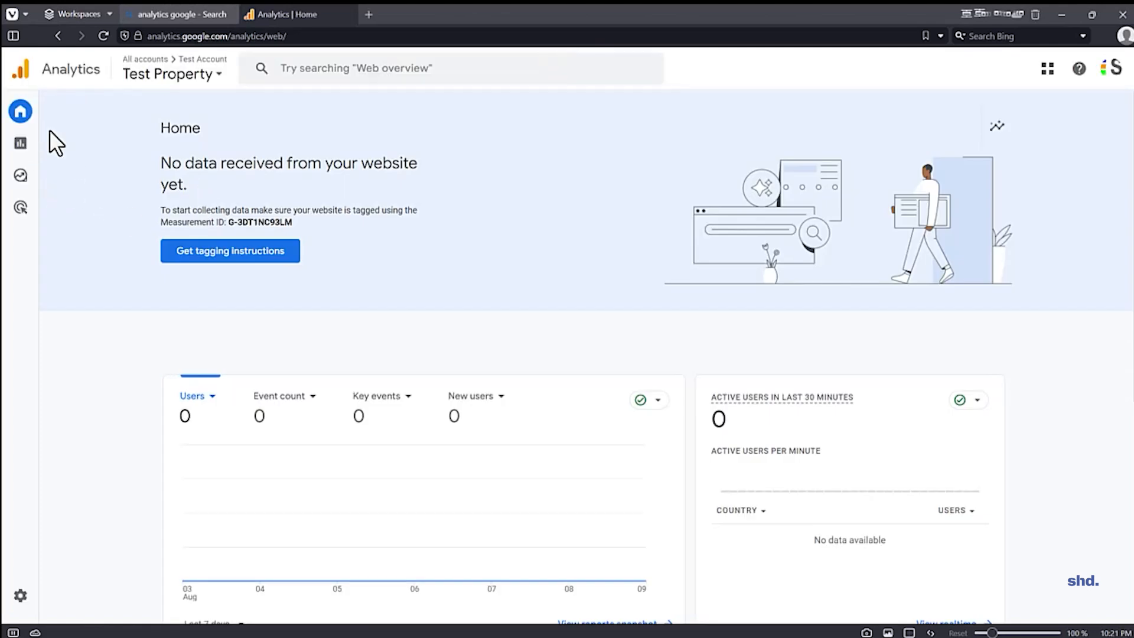
pyautogui.click(25, 596)
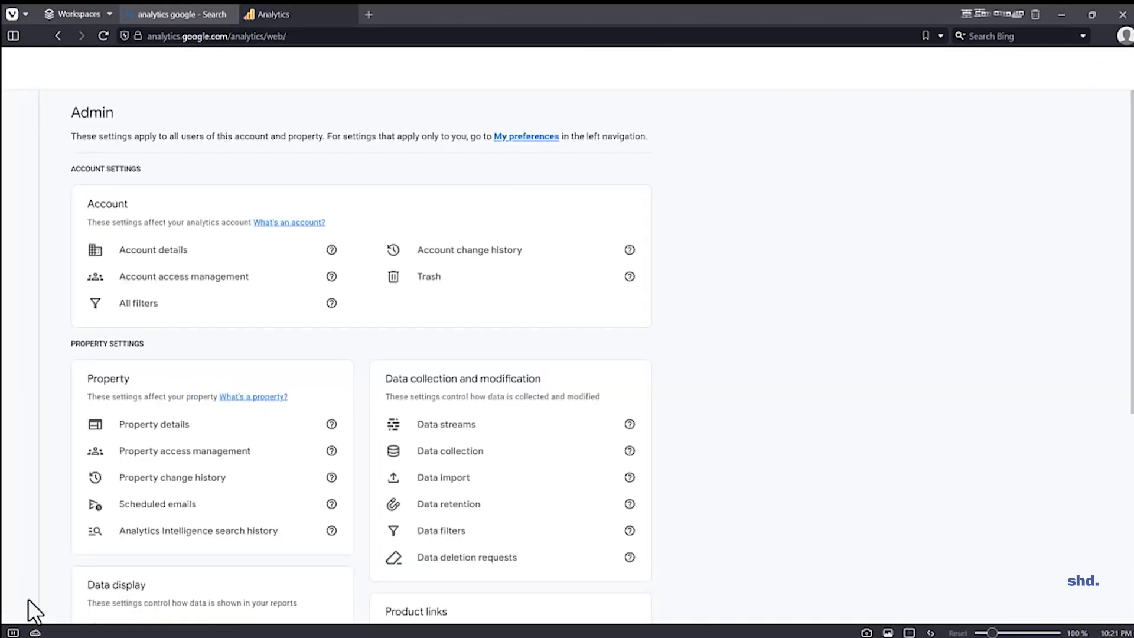
pyautogui.click(130, 257)
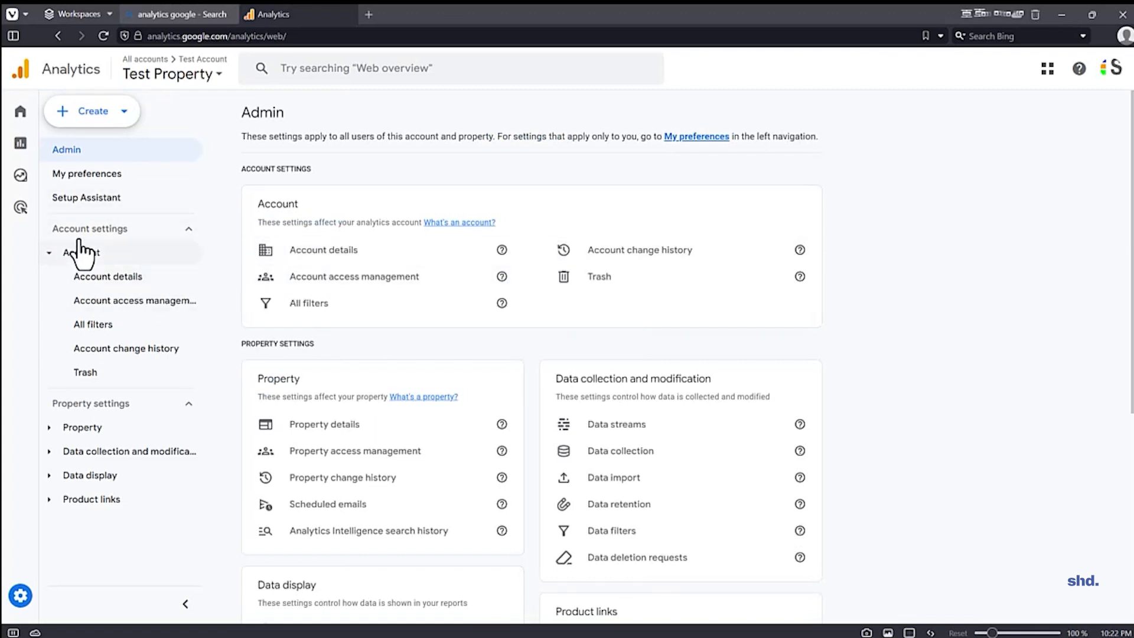
pyautogui.click(131, 277)
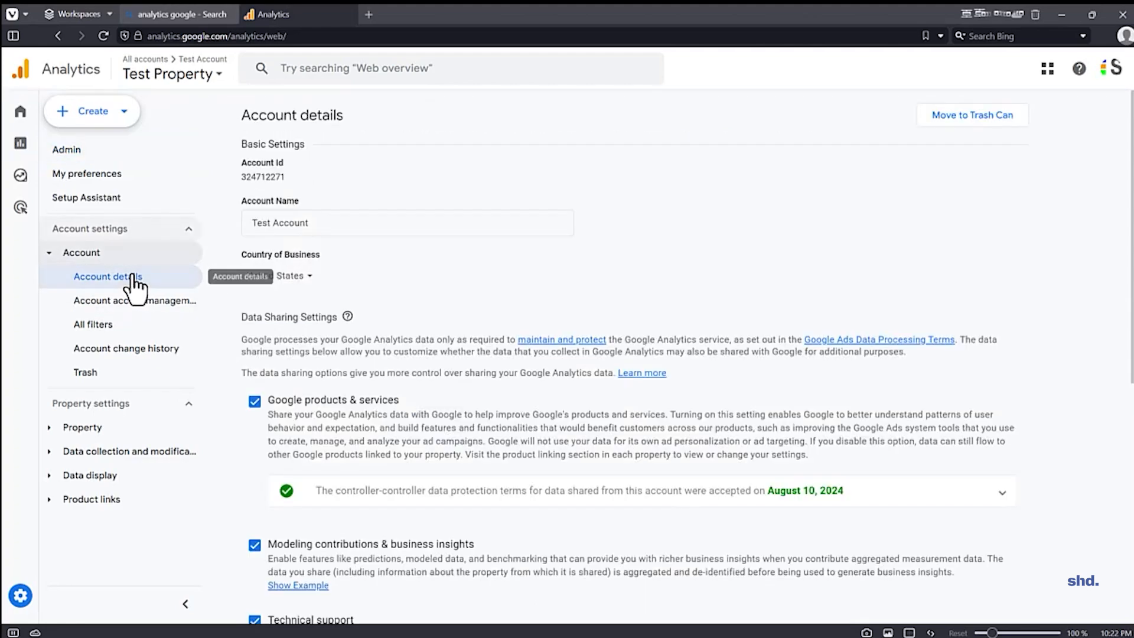
pyautogui.scroll(-7, 361, 363)
pyautogui.scroll(7, 295, 331)
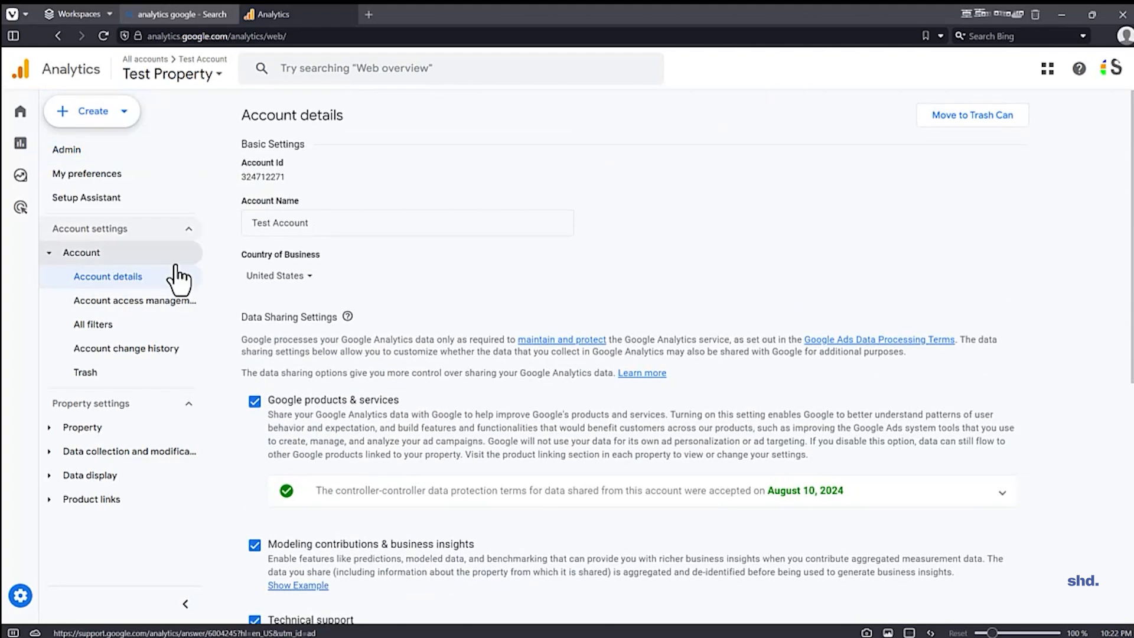
# Step: Check the account's access management with its options for adding users, and view the account's filters
pyautogui.click(133, 301)
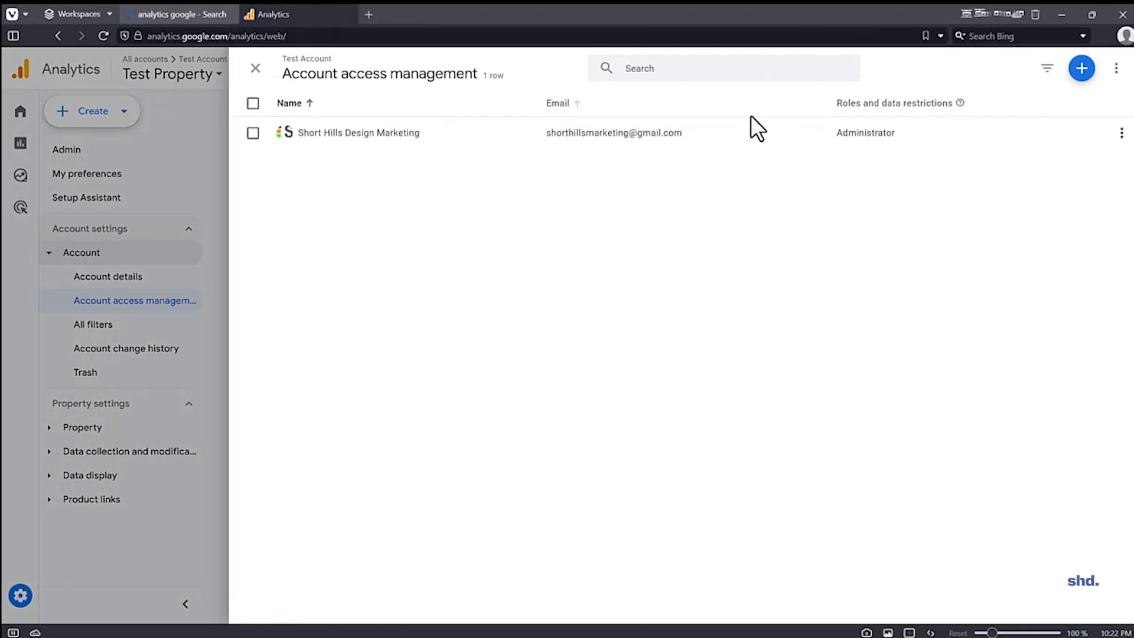
pyautogui.click(1080, 68)
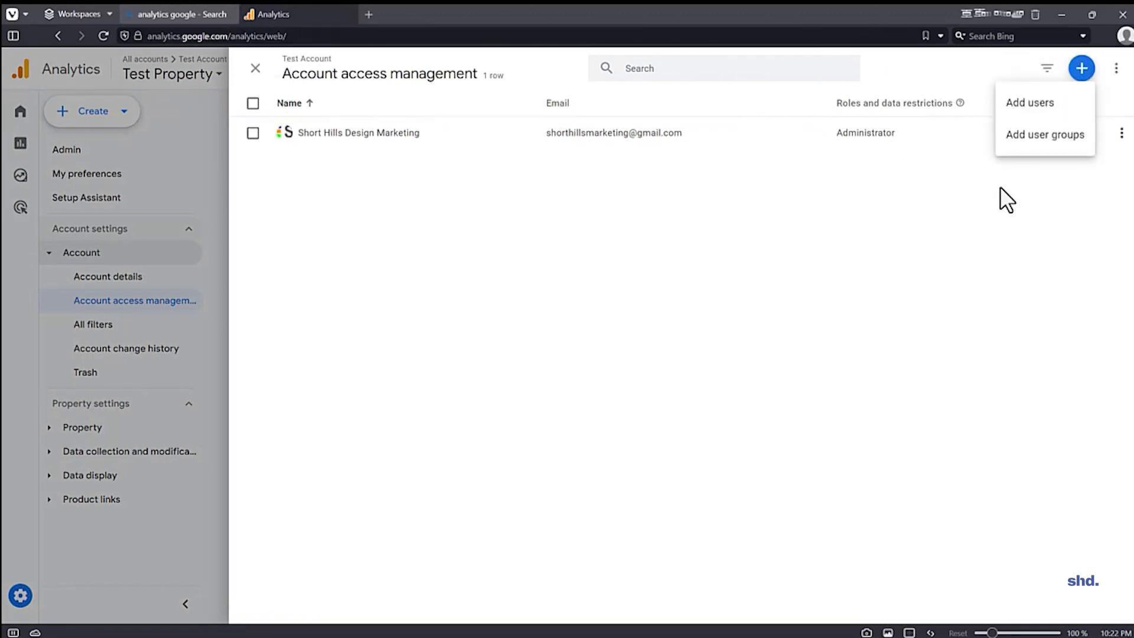
pyautogui.click(382, 318)
pyautogui.click(21, 400)
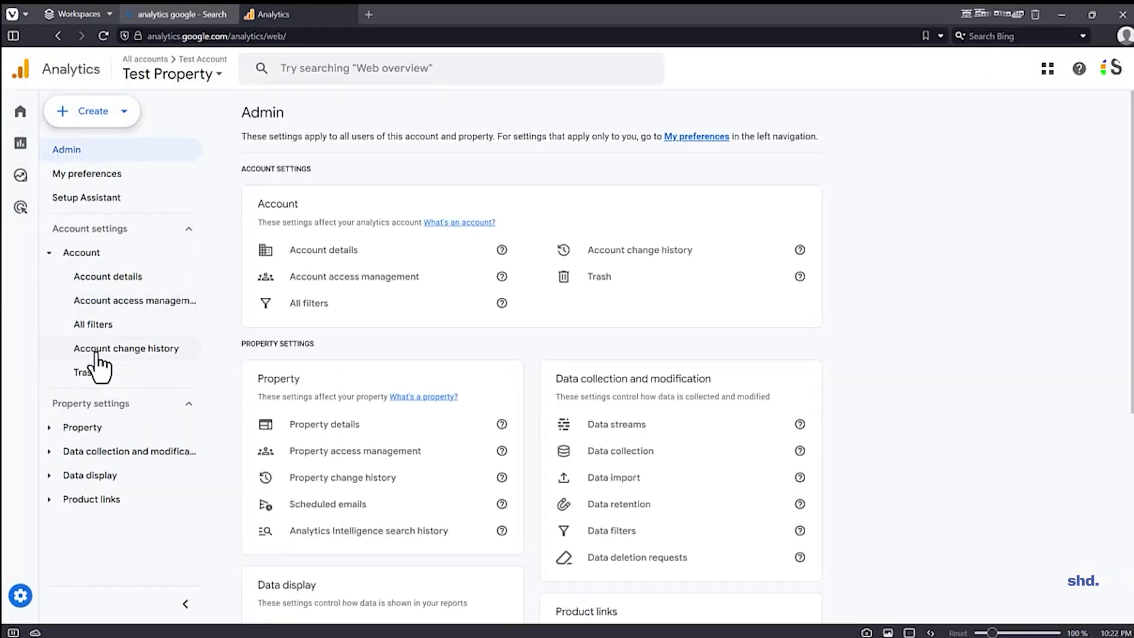
pyautogui.click(92, 325)
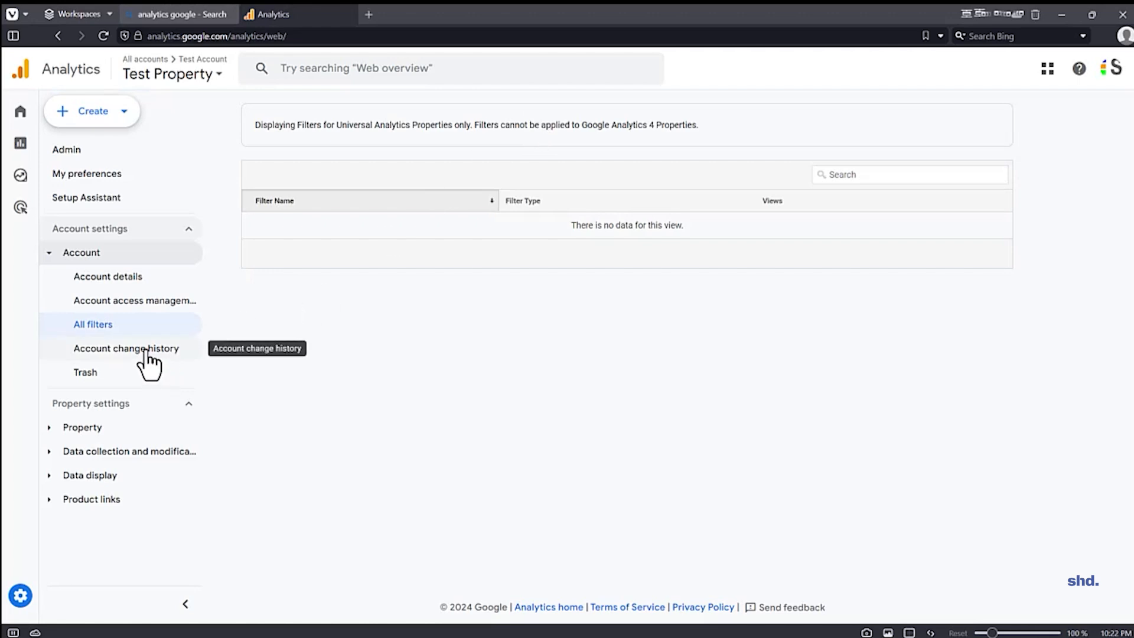
# Step: Review the Property details and the property's access management within the property settings
pyautogui.click(89, 231)
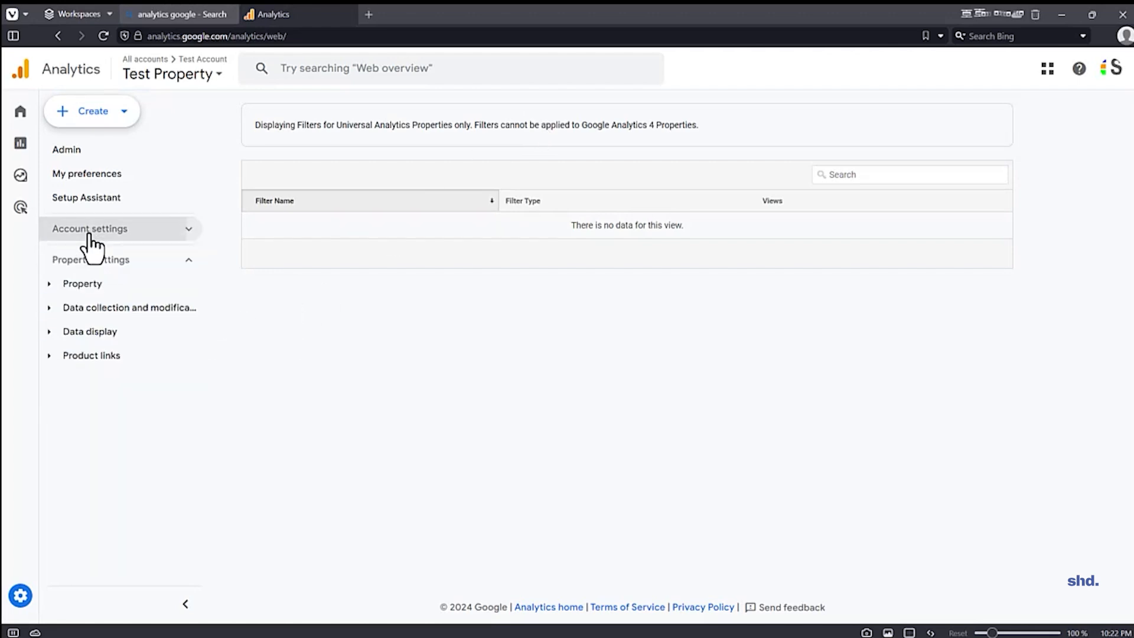
pyautogui.click(83, 284)
pyautogui.click(93, 310)
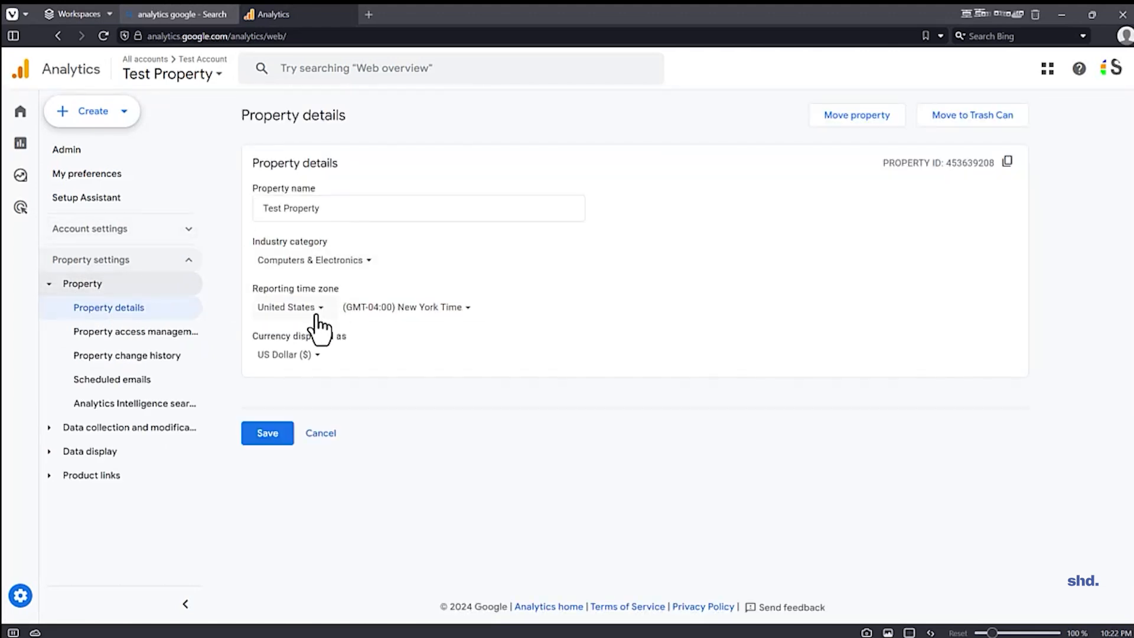
pyautogui.click(116, 335)
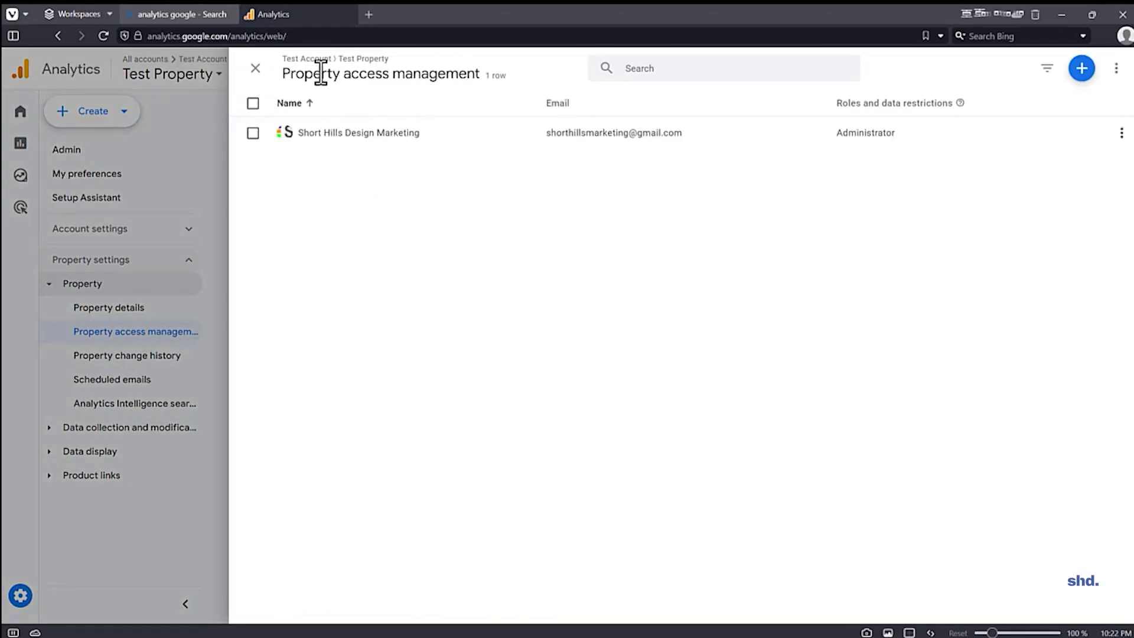
pyautogui.click(258, 70)
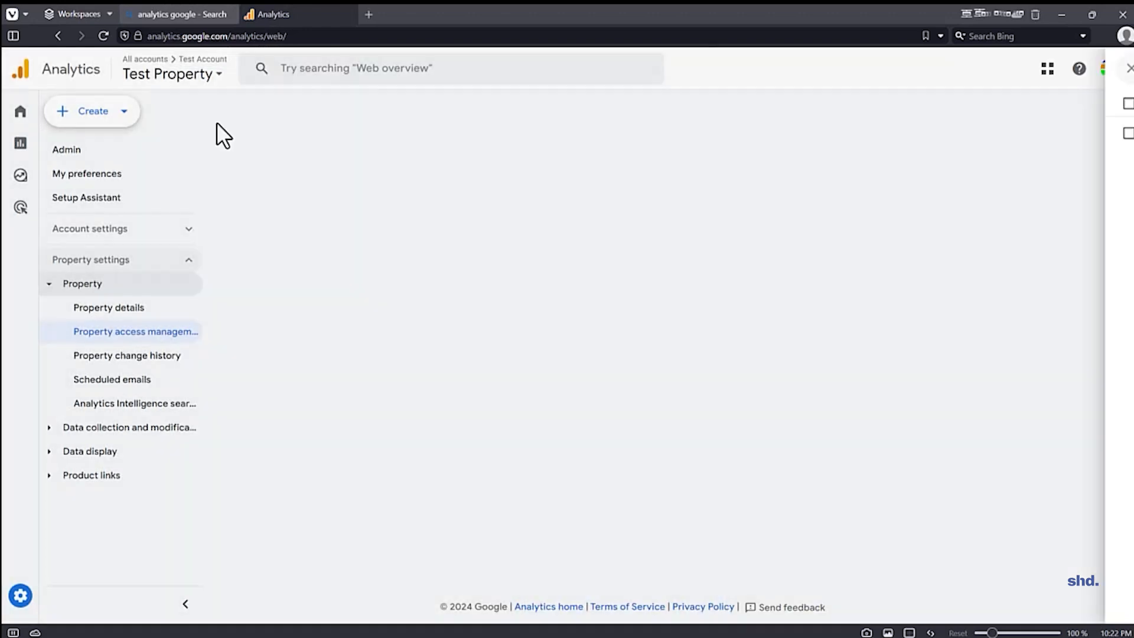
# Step: Review the user lists in the account access management and the property access management, closing each one
pyautogui.click(126, 231)
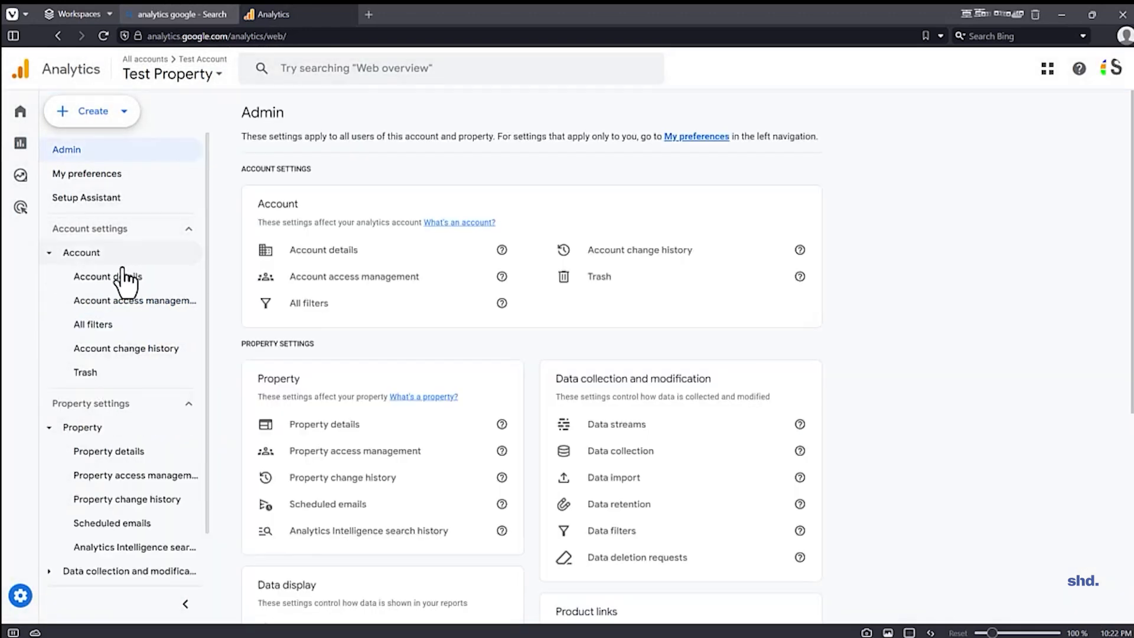
pyautogui.click(334, 278)
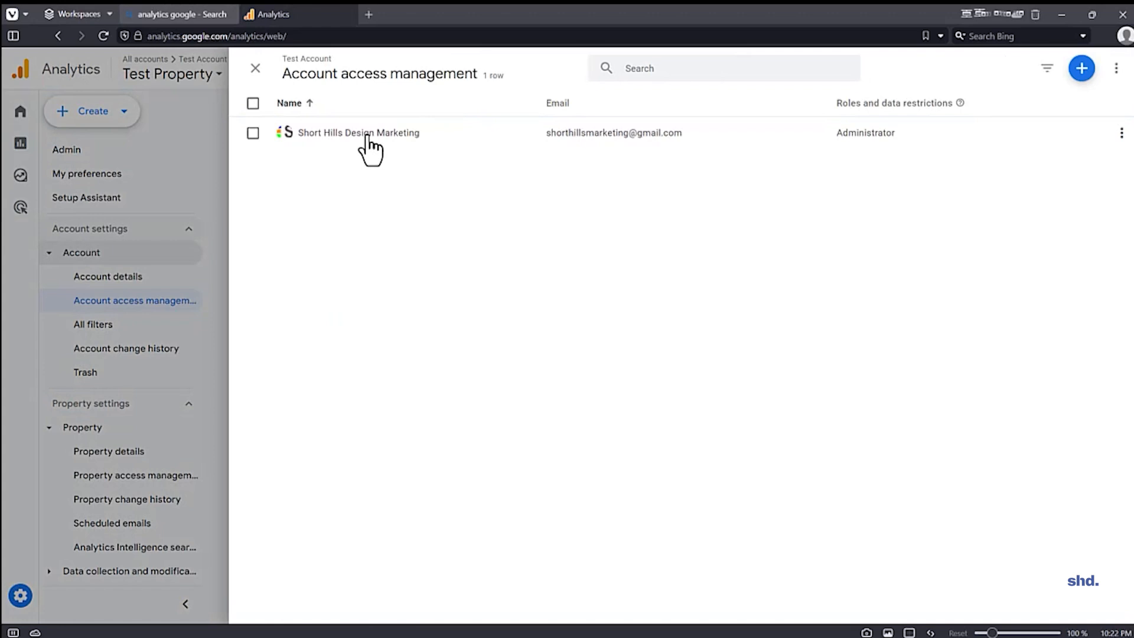
pyautogui.click(256, 67)
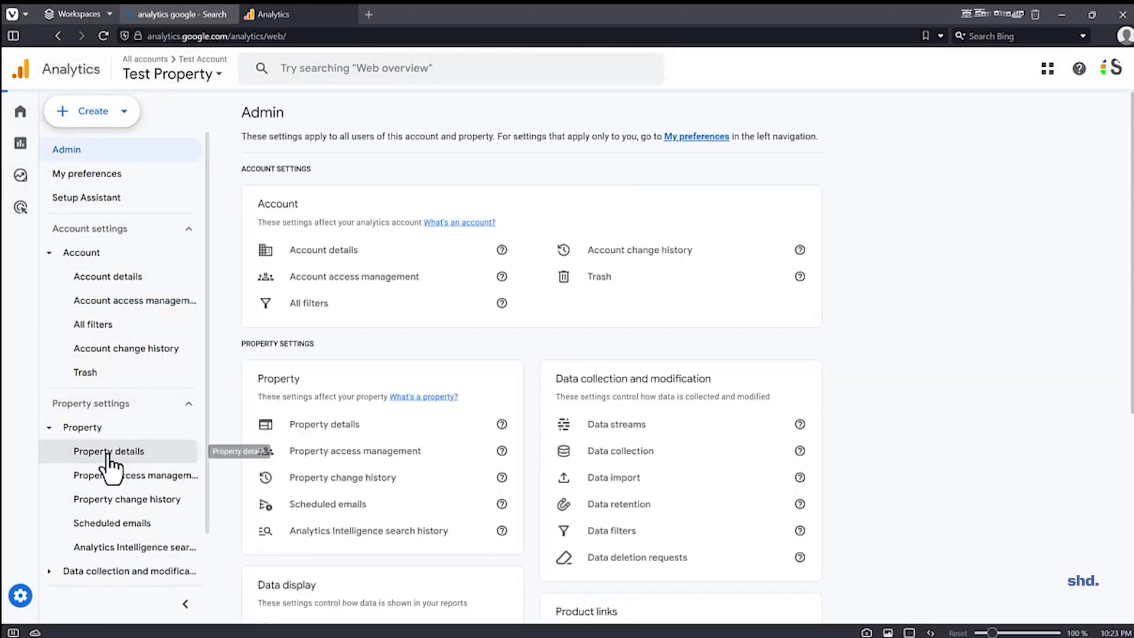
pyautogui.click(109, 453)
pyautogui.click(117, 475)
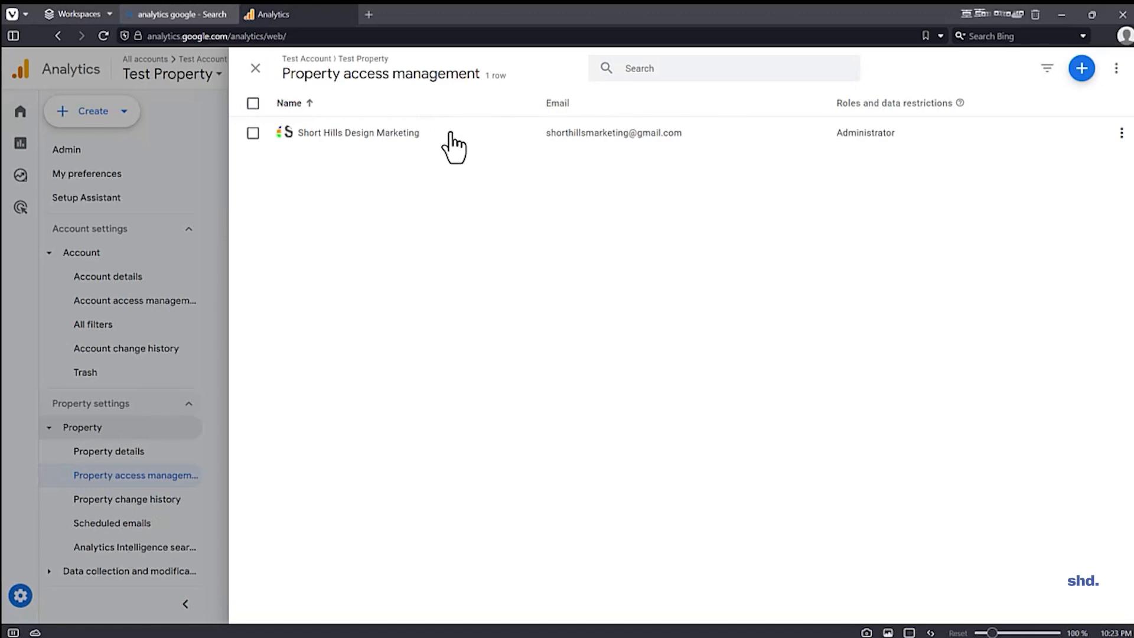
pyautogui.click(255, 69)
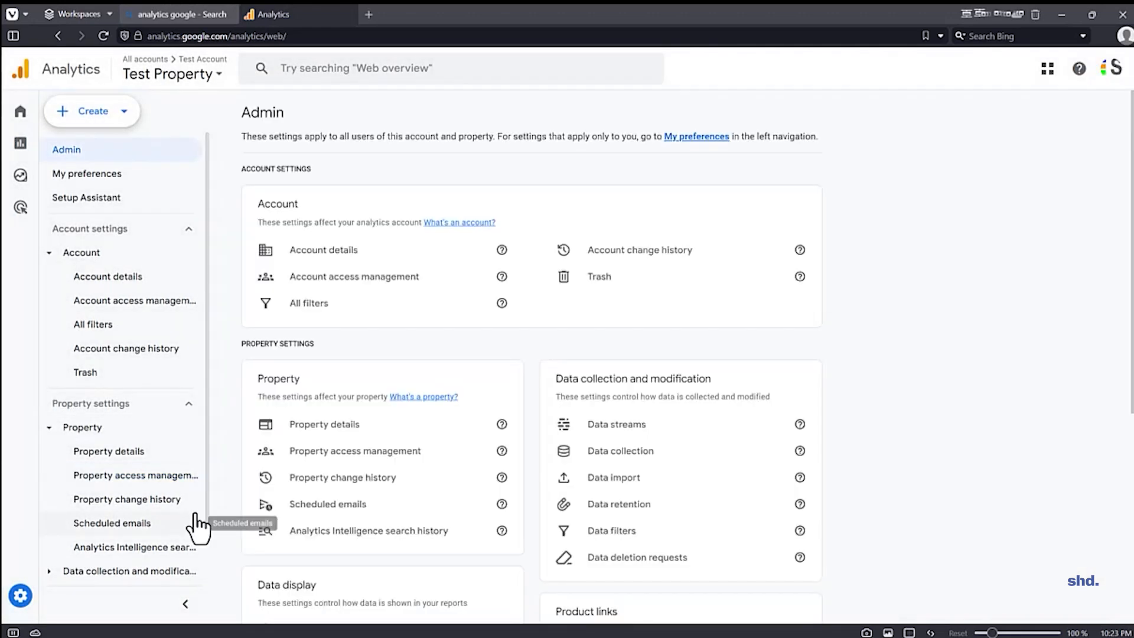
# Step: View the property's Analytics Intelligence search history and expand the Data collection and modification settings
pyautogui.scroll(-1, 136, 347)
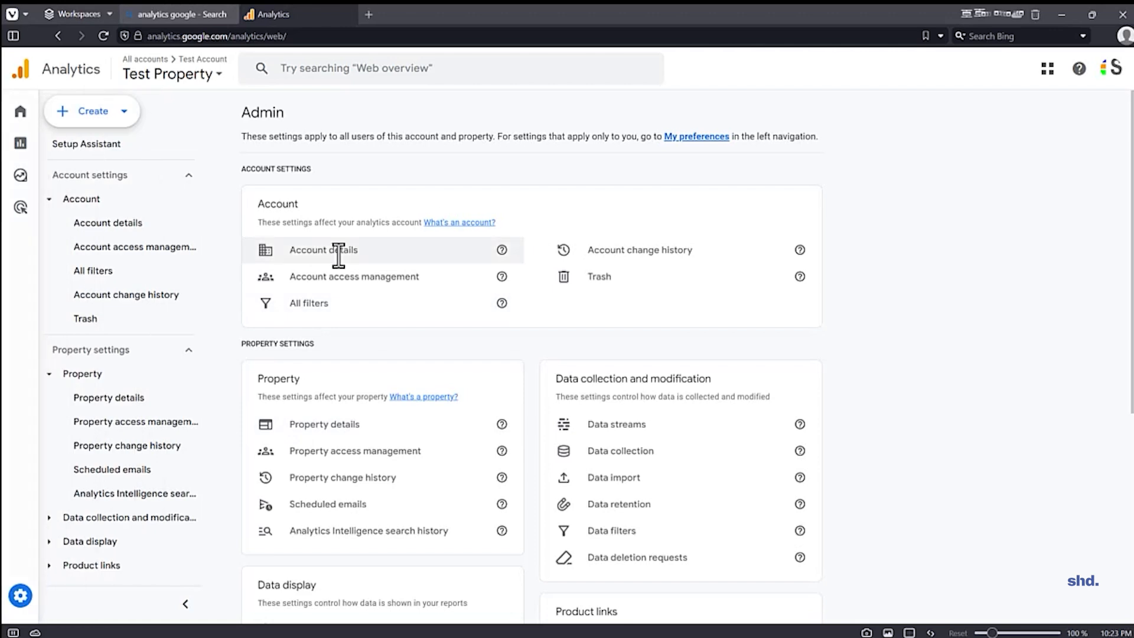
pyautogui.click(115, 494)
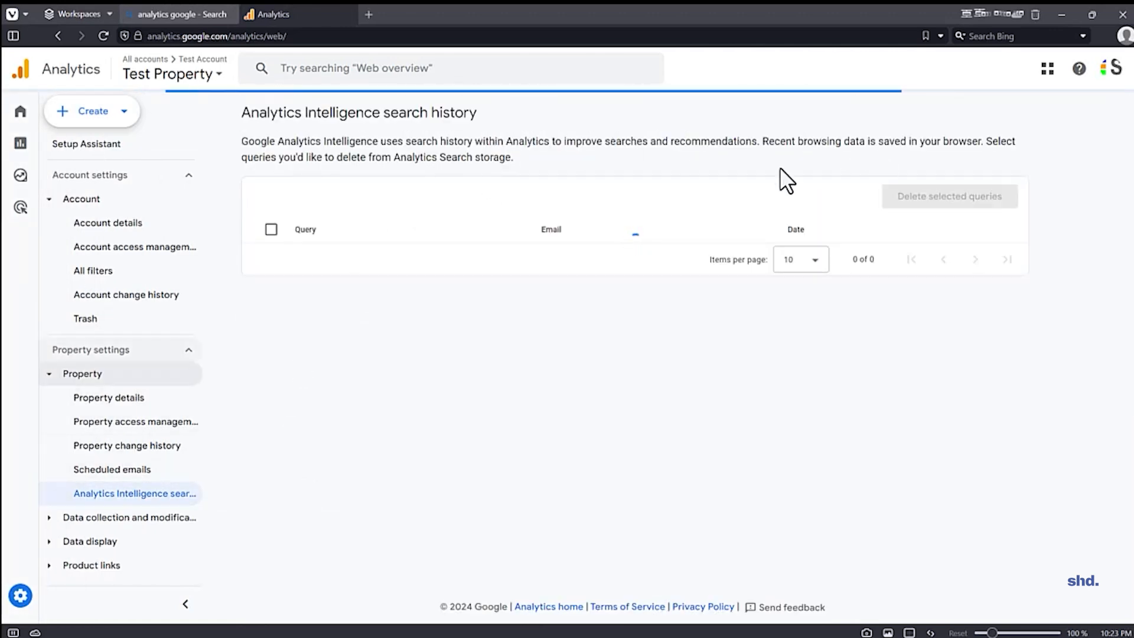
pyautogui.click(81, 518)
pyautogui.scroll(-3, 129, 355)
pyautogui.click(117, 376)
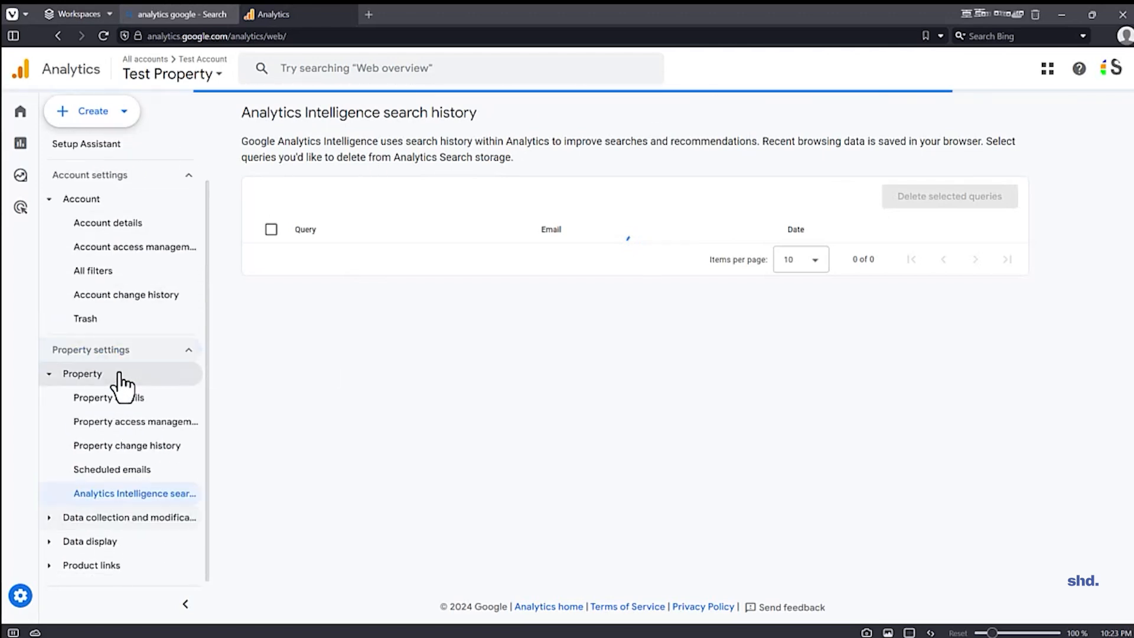
pyautogui.click(93, 521)
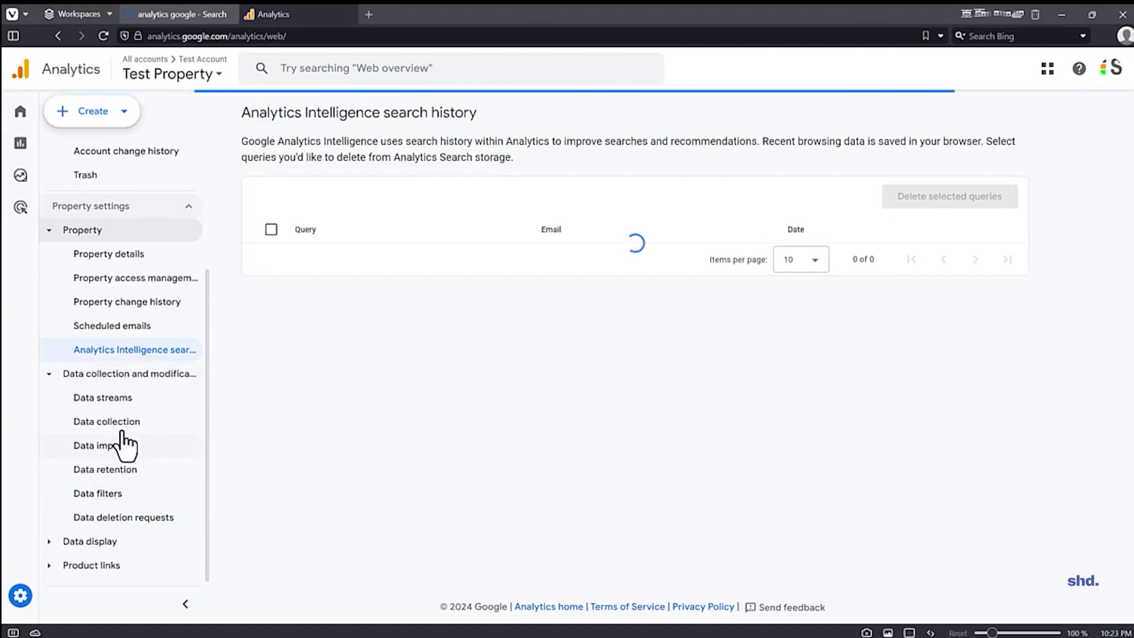
# Step: Open the details of the Client Website Stream and expand its consent settings for ads measurement signals
pyautogui.click(117, 400)
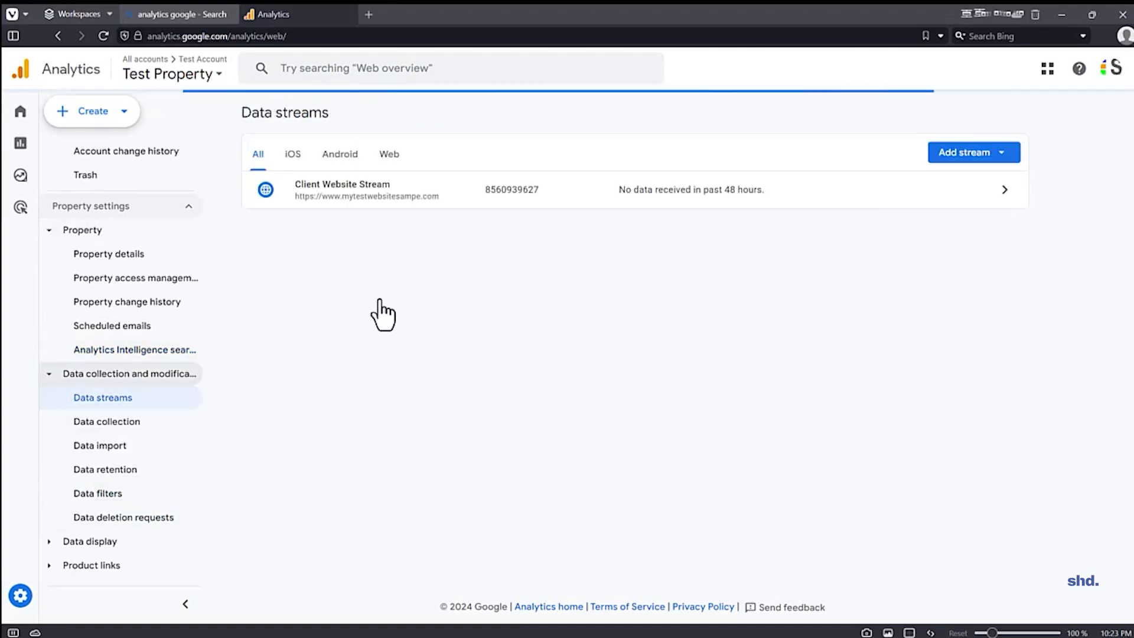
pyautogui.click(623, 201)
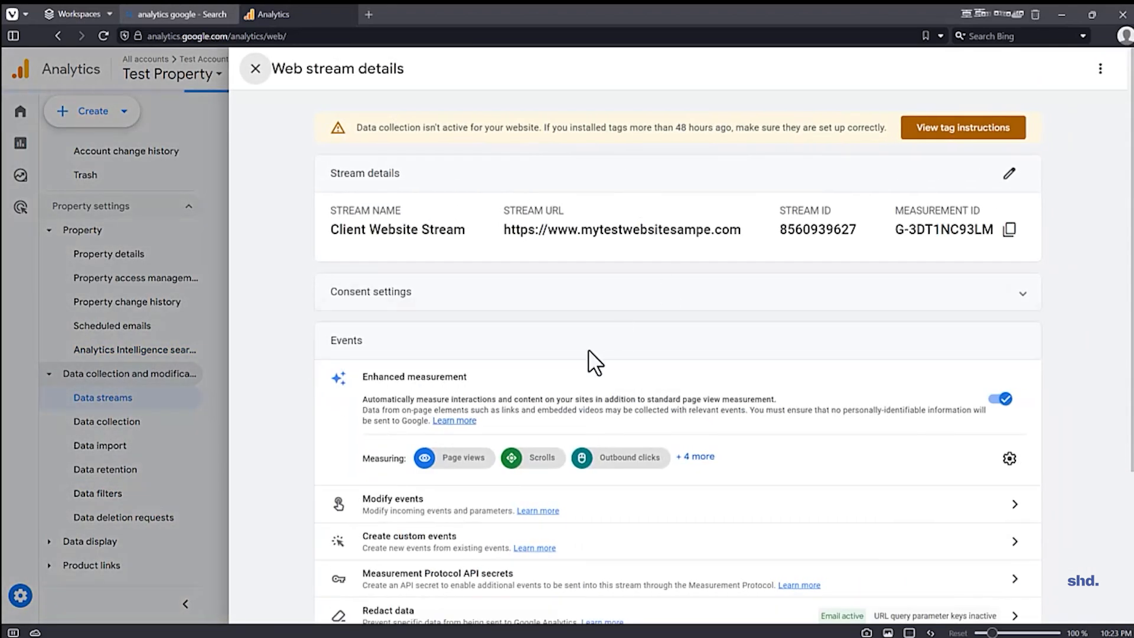
pyautogui.scroll(-2, 614, 345)
pyautogui.click(617, 169)
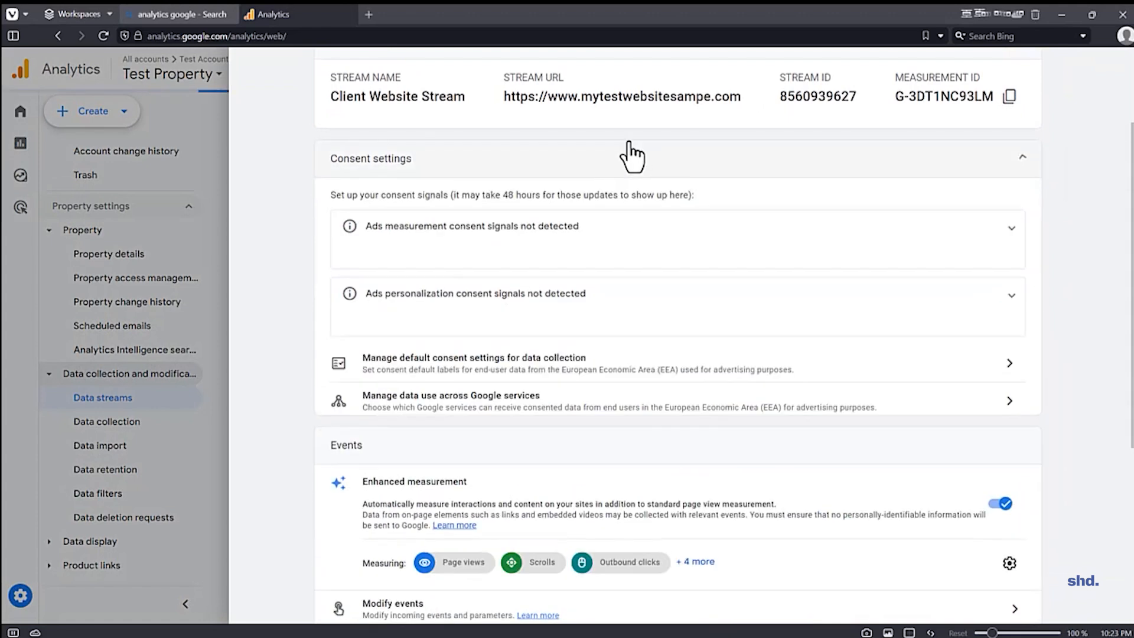
pyautogui.click(792, 229)
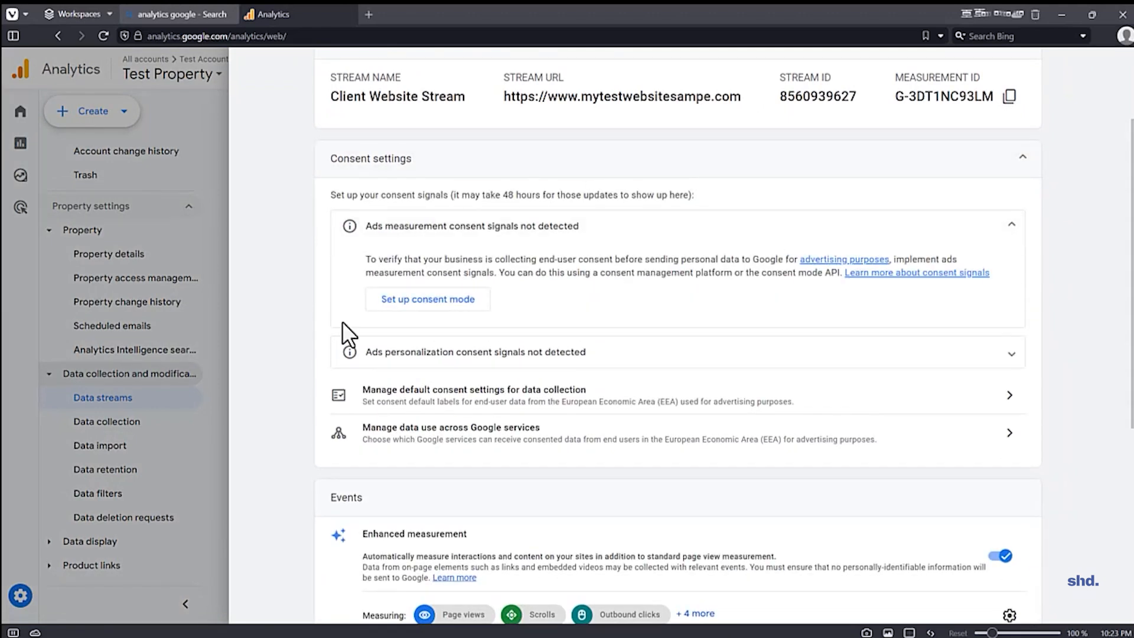
# Step: Explore the consent mode setup for having no consent banner and for using a consent banner from a third-party platform
pyautogui.click(435, 304)
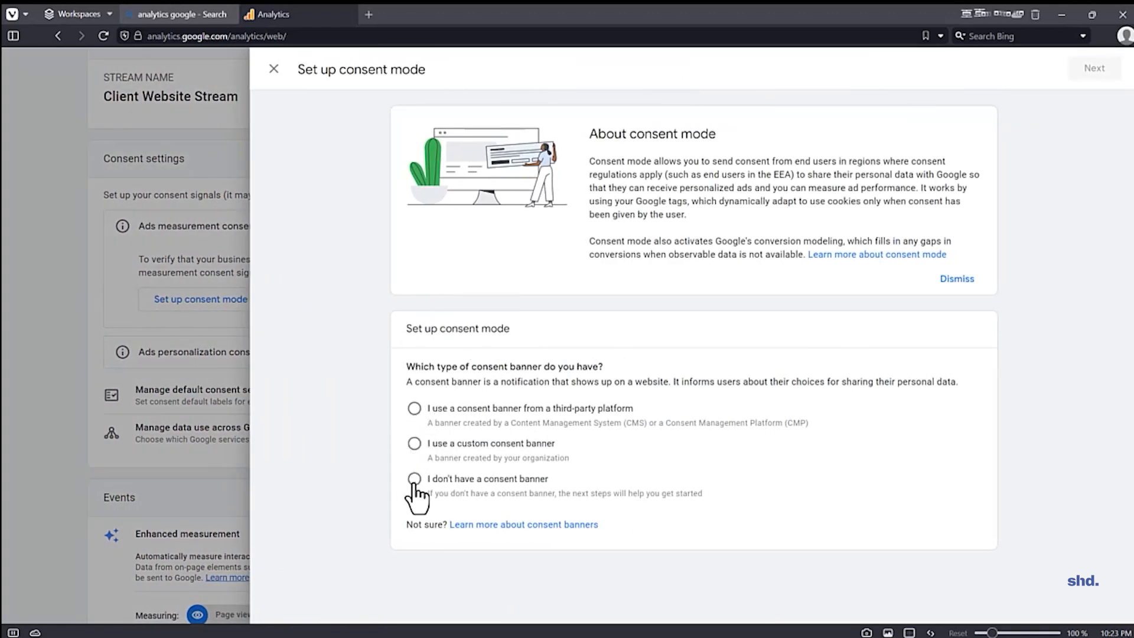
pyautogui.click(414, 408)
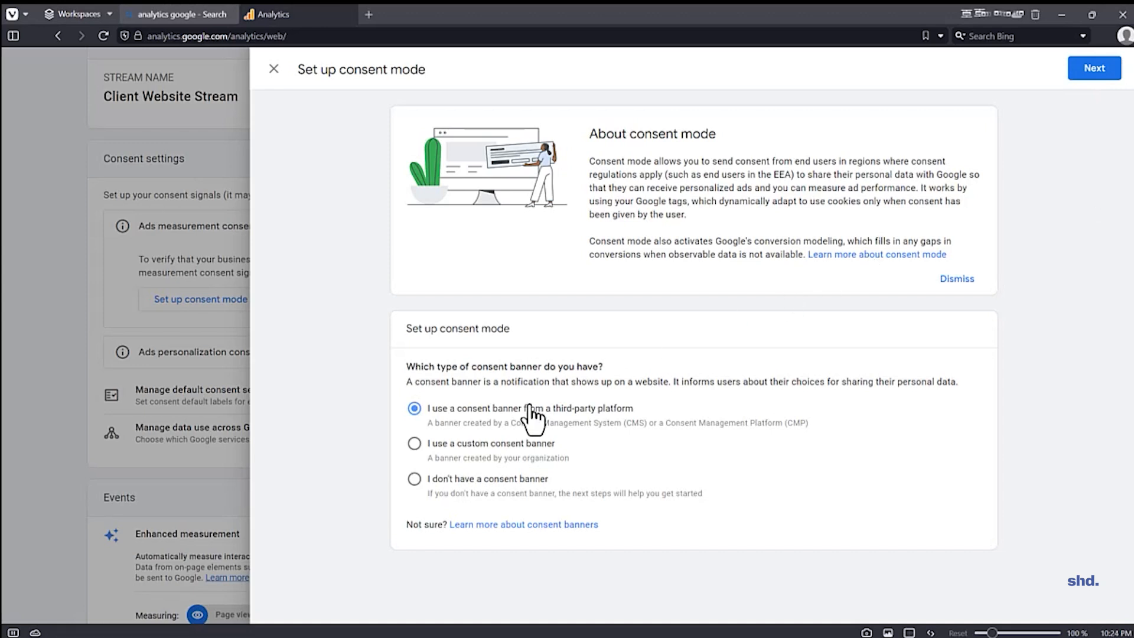
pyautogui.click(521, 443)
pyautogui.click(489, 481)
pyautogui.click(1093, 69)
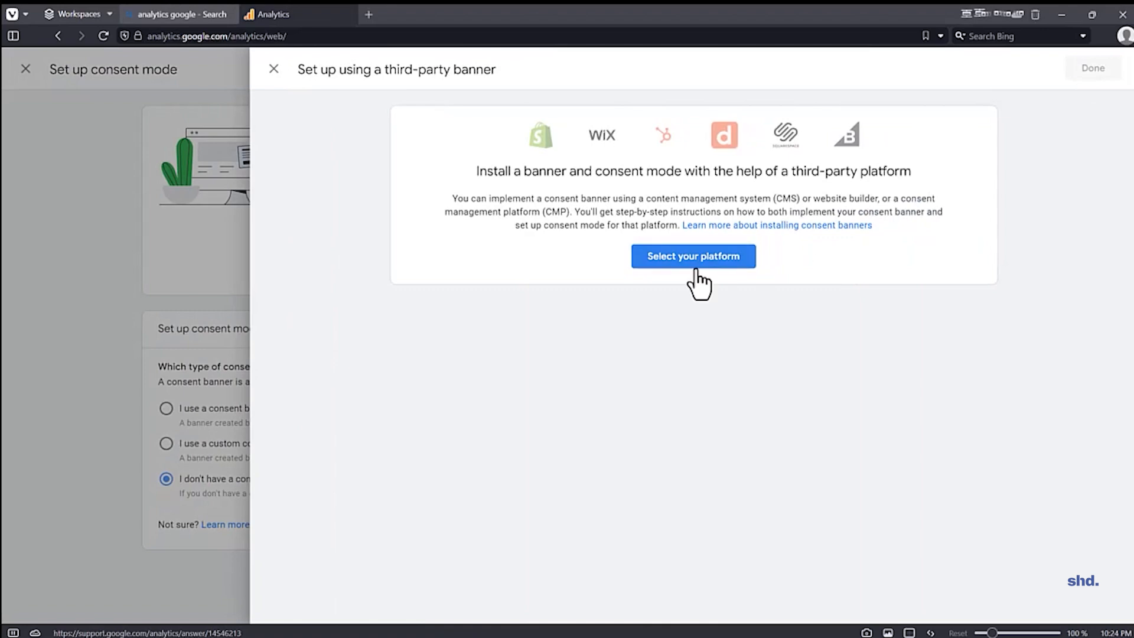
pyautogui.click(275, 69)
pyautogui.click(416, 407)
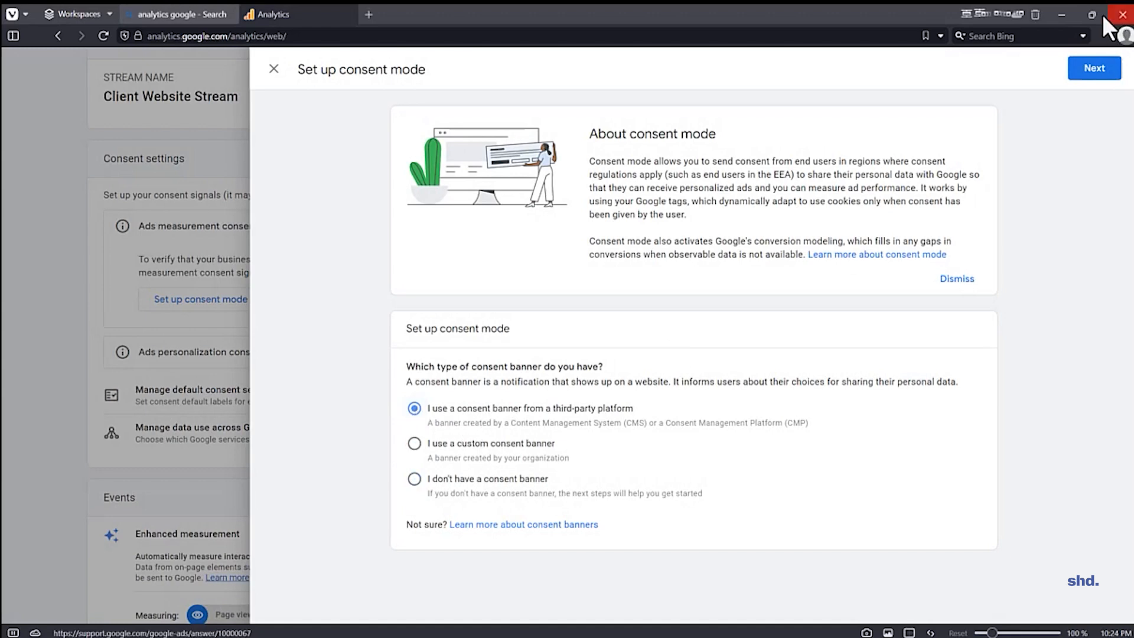
pyautogui.click(1087, 70)
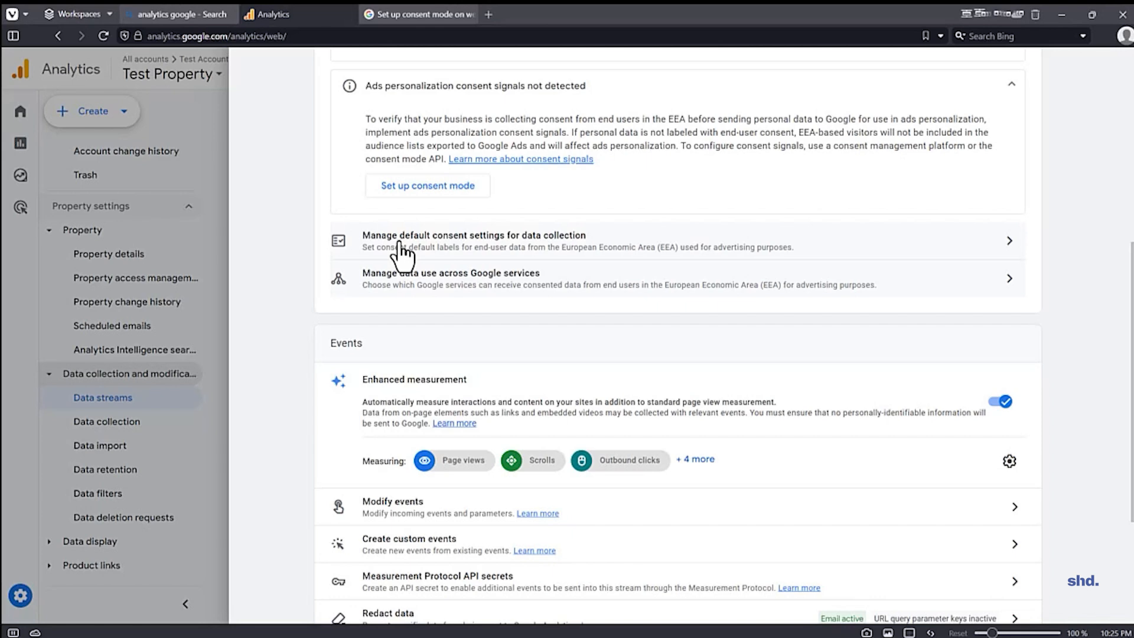
# Step: Expand the full list of enhanced measurement events for the stream and review their individual settings without changing them
pyautogui.scroll(-3, 402, 252)
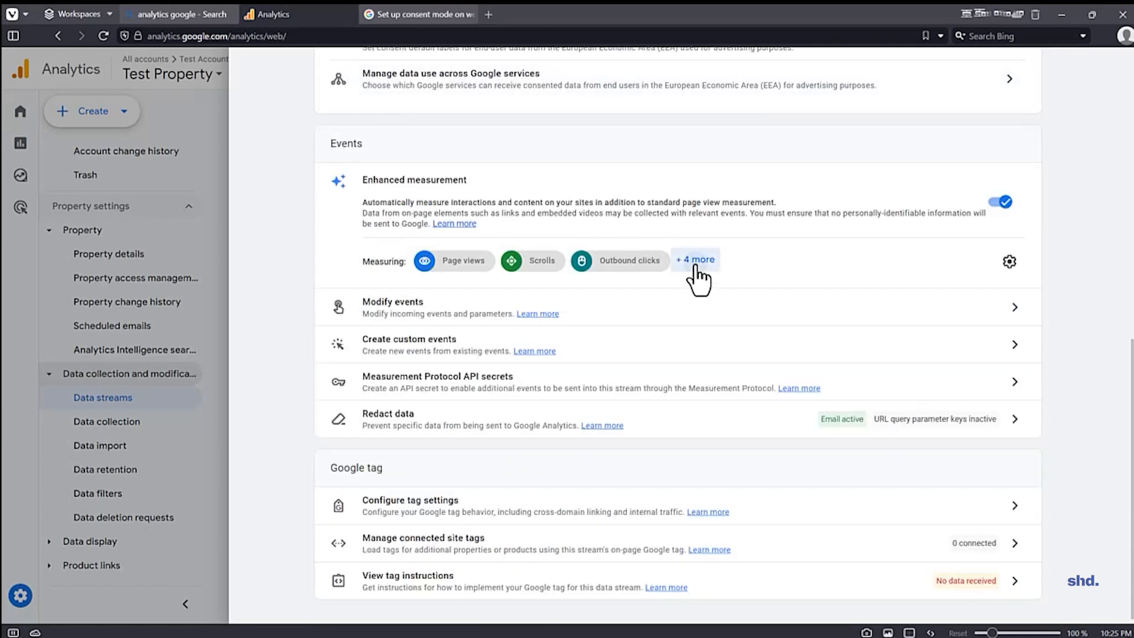
pyautogui.click(697, 260)
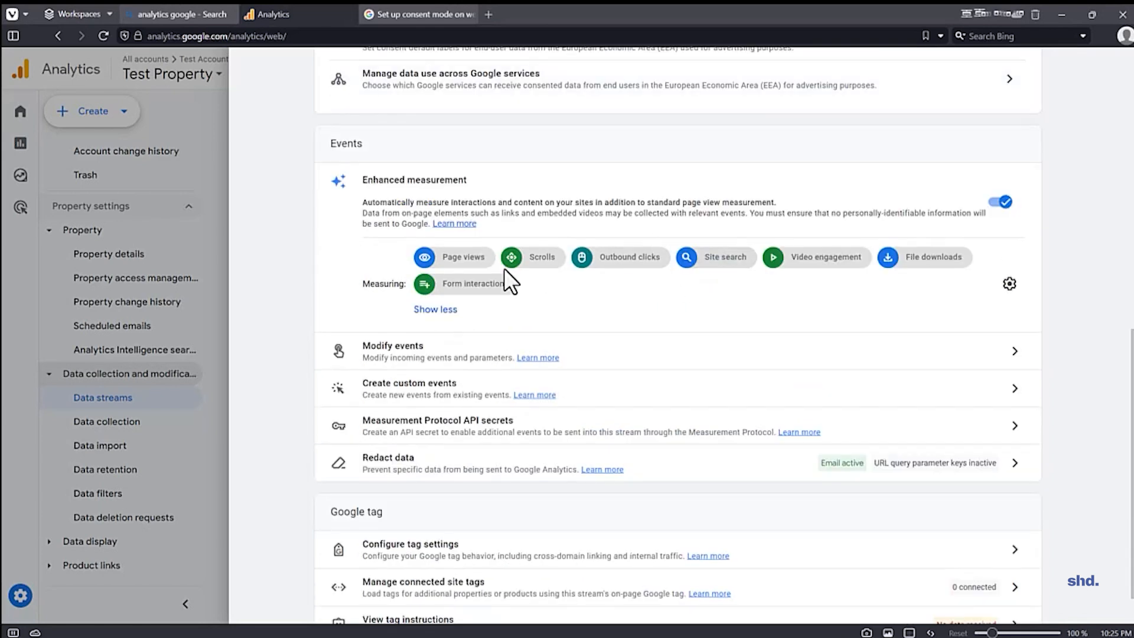
pyautogui.click(1009, 284)
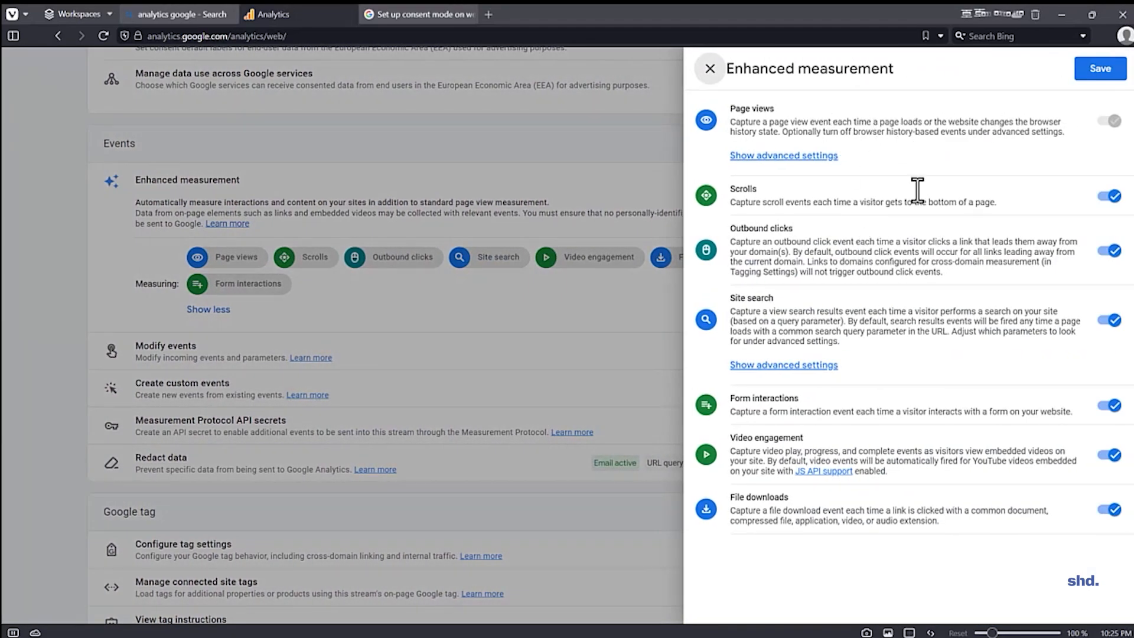
pyautogui.click(707, 70)
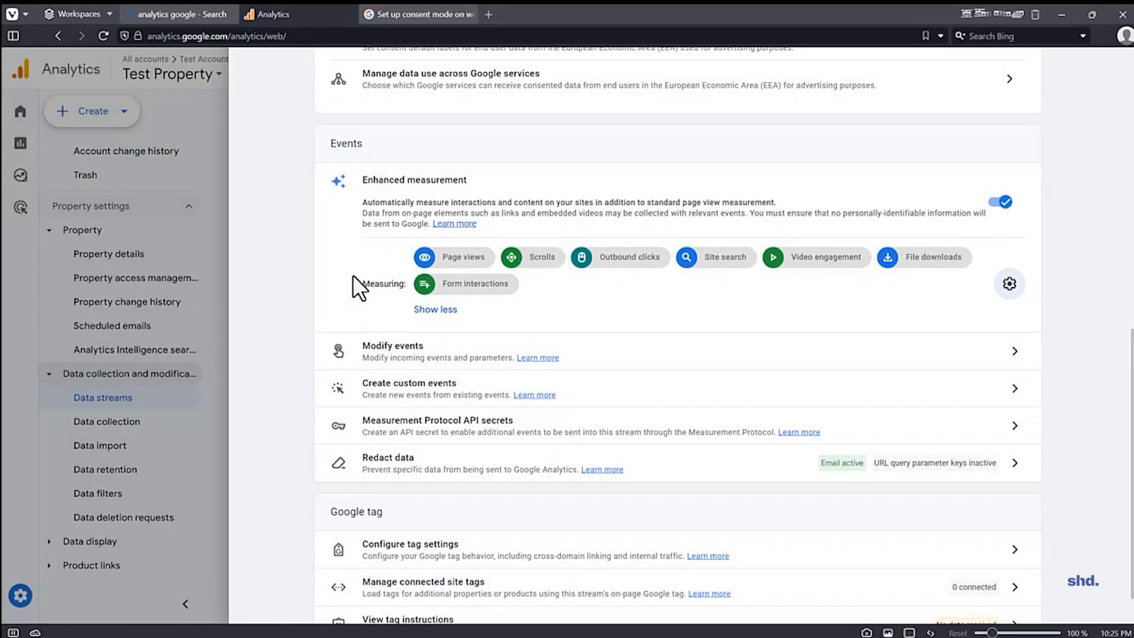
# Step: Review the stream's Google tag configuration, and close it along with the web stream details
pyautogui.scroll(-1, 373, 366)
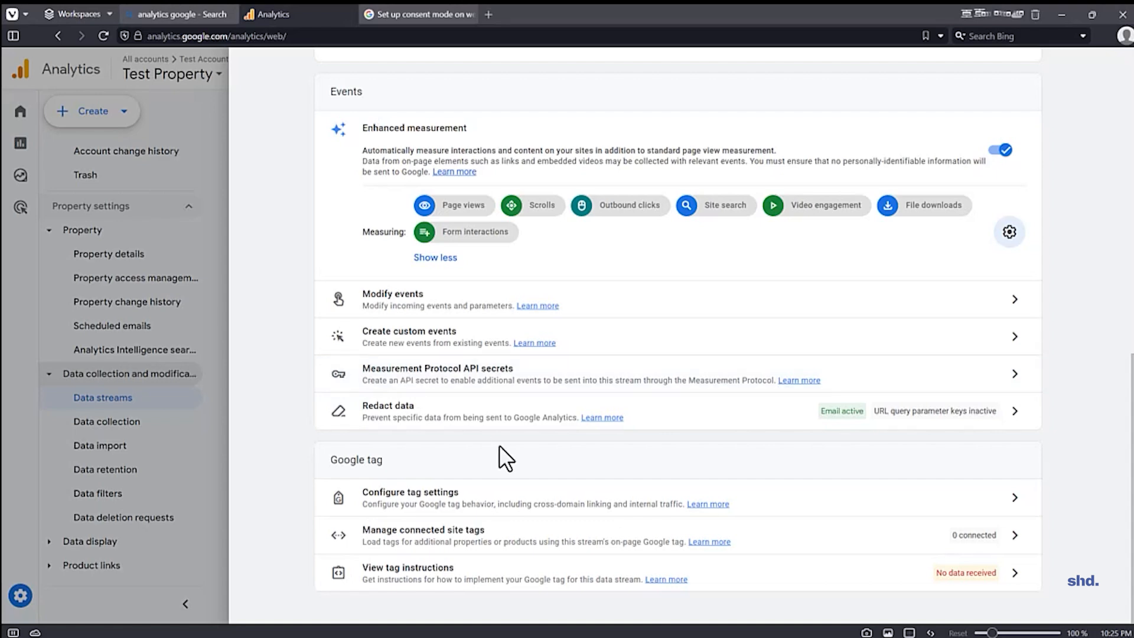
pyautogui.click(472, 496)
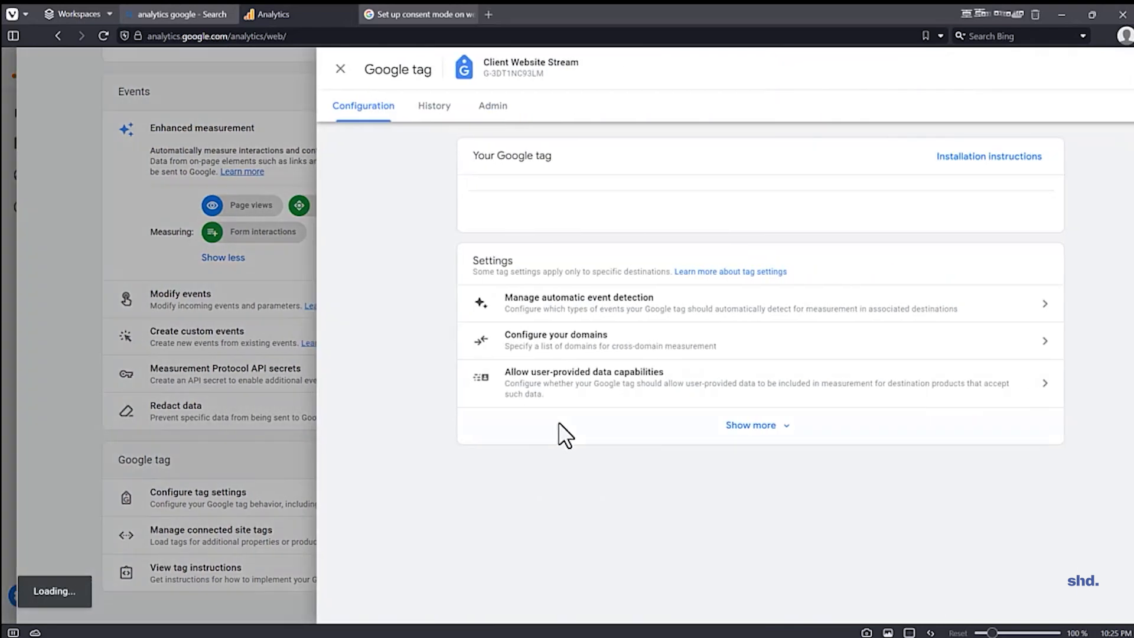
pyautogui.scroll(-1, 626, 402)
pyautogui.scroll(1, 709, 384)
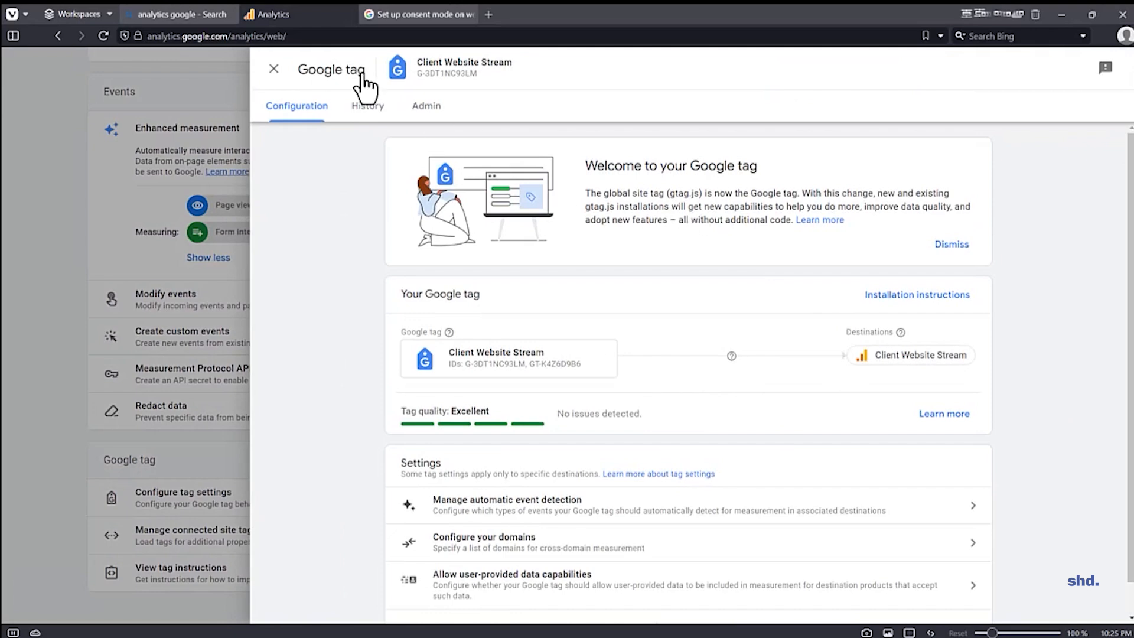
pyautogui.click(273, 70)
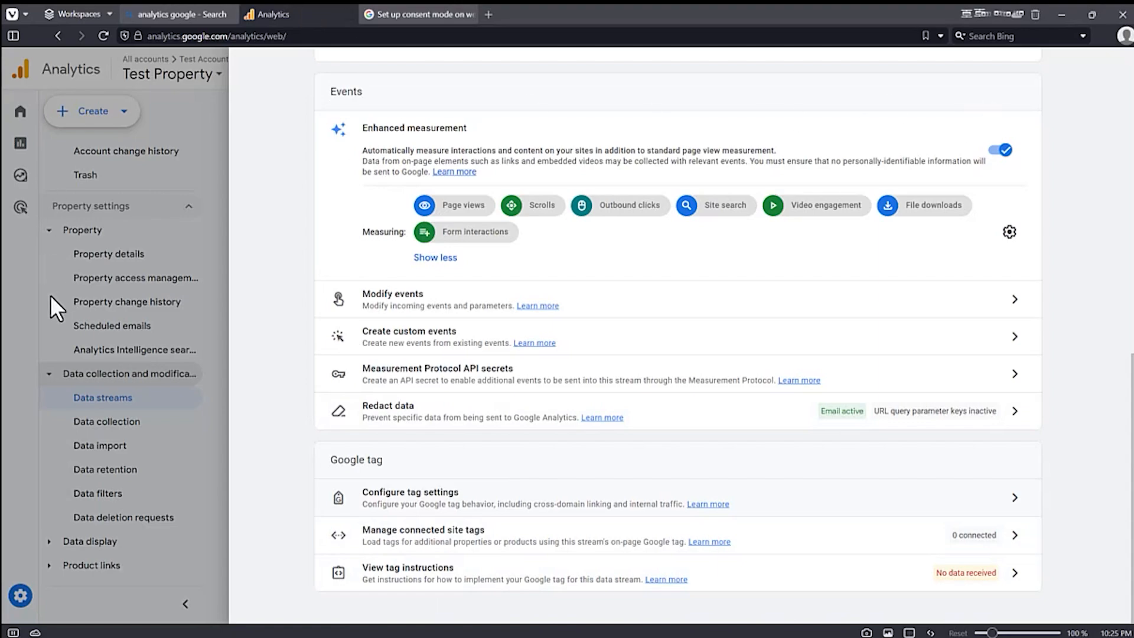
pyautogui.click(16, 296)
# Step: Turn on user-provided data collection in the property's Data collection settings, including the collection of automatically-detected user-provided data
pyautogui.click(106, 425)
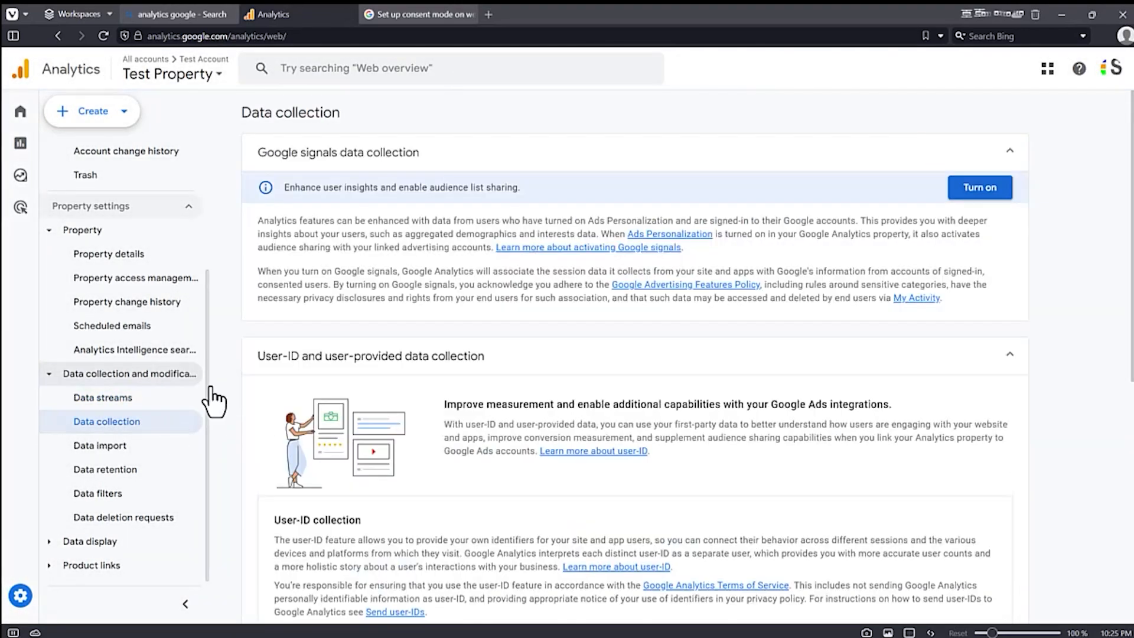
pyautogui.scroll(-6, 564, 301)
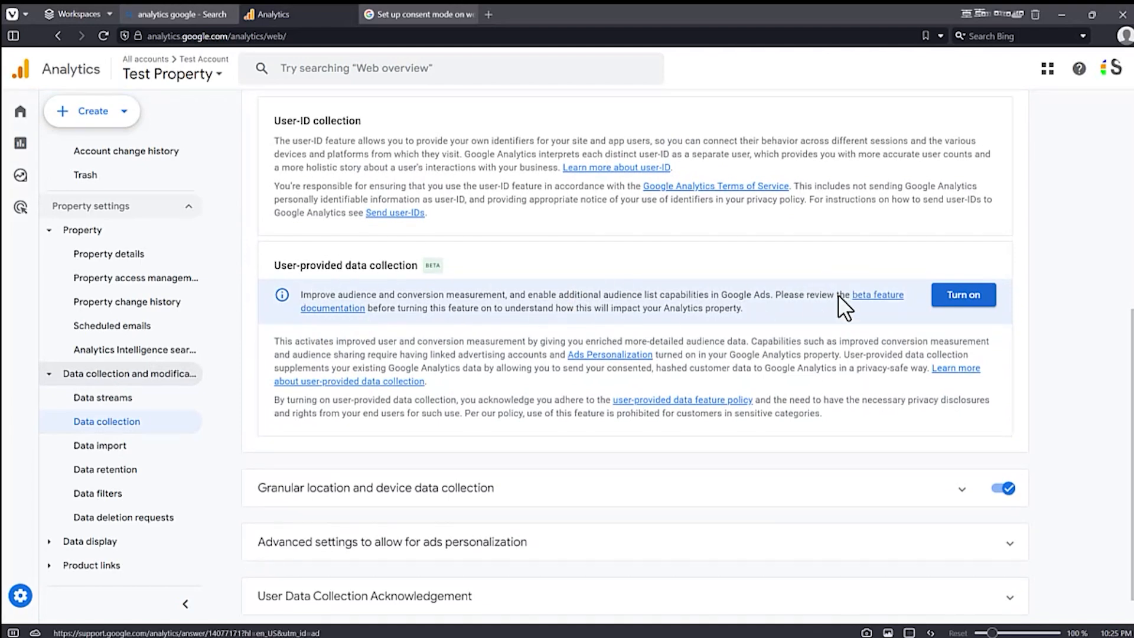
pyautogui.click(960, 294)
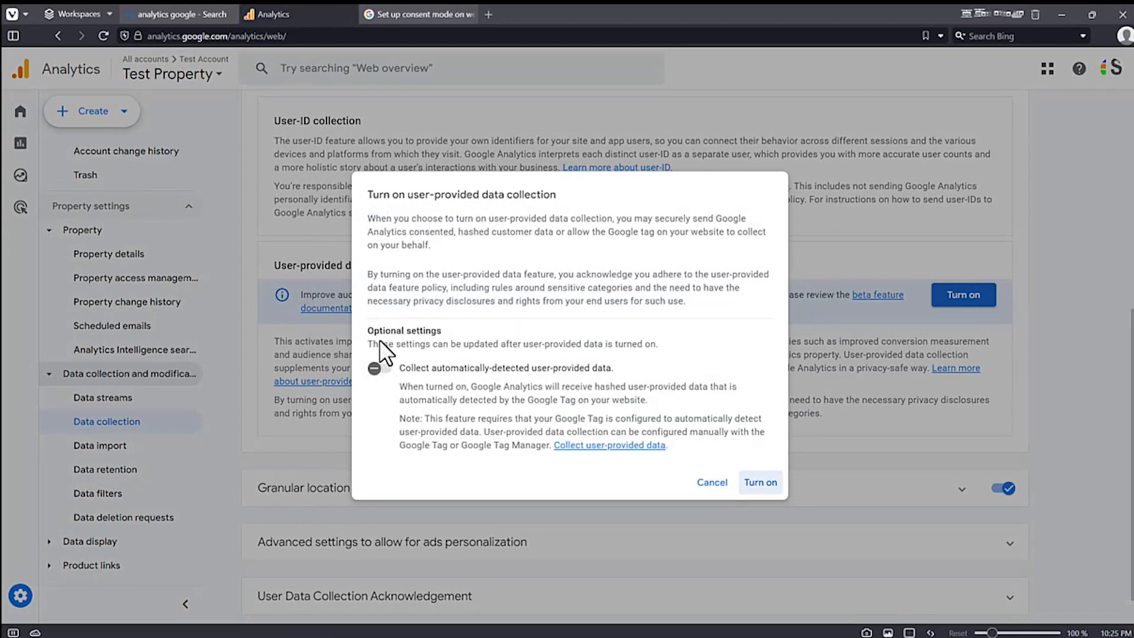
pyautogui.click(378, 368)
pyautogui.click(759, 485)
# Step: Review the granular location and ads personalization settings, and acknowledge the User Data Collection Acknowledgement
pyautogui.scroll(-1, 502, 324)
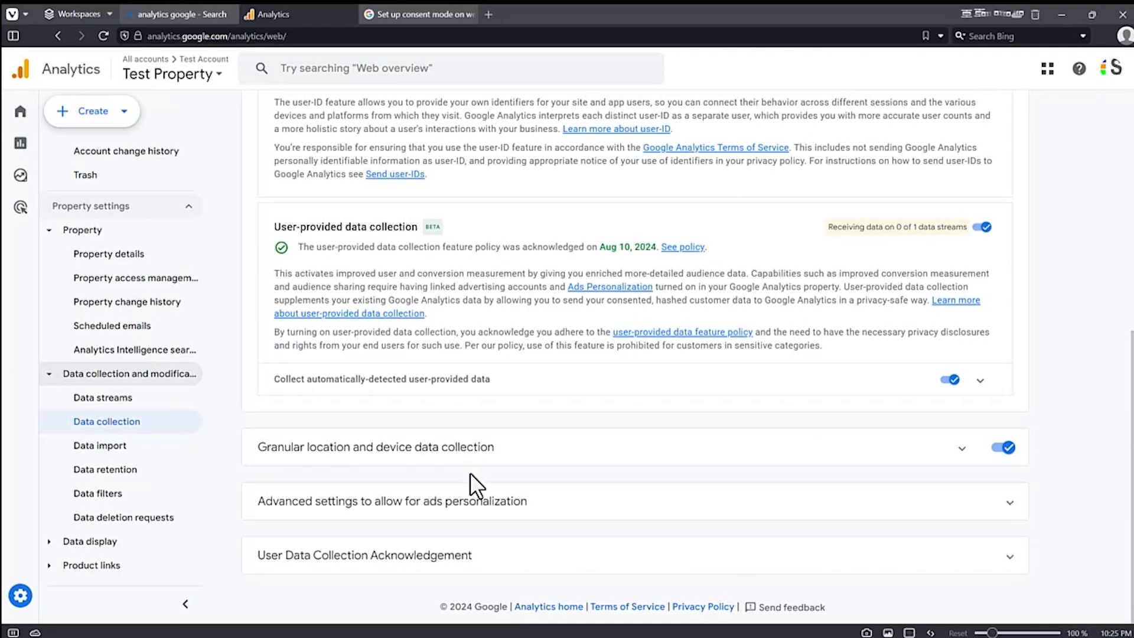
pyautogui.click(954, 460)
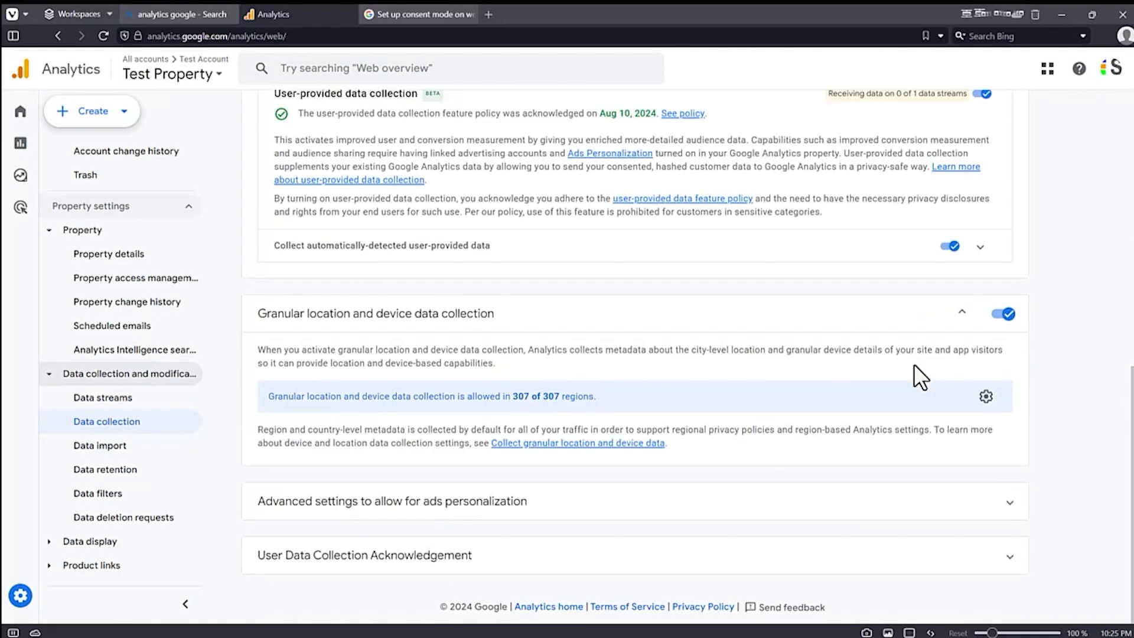
pyautogui.click(524, 502)
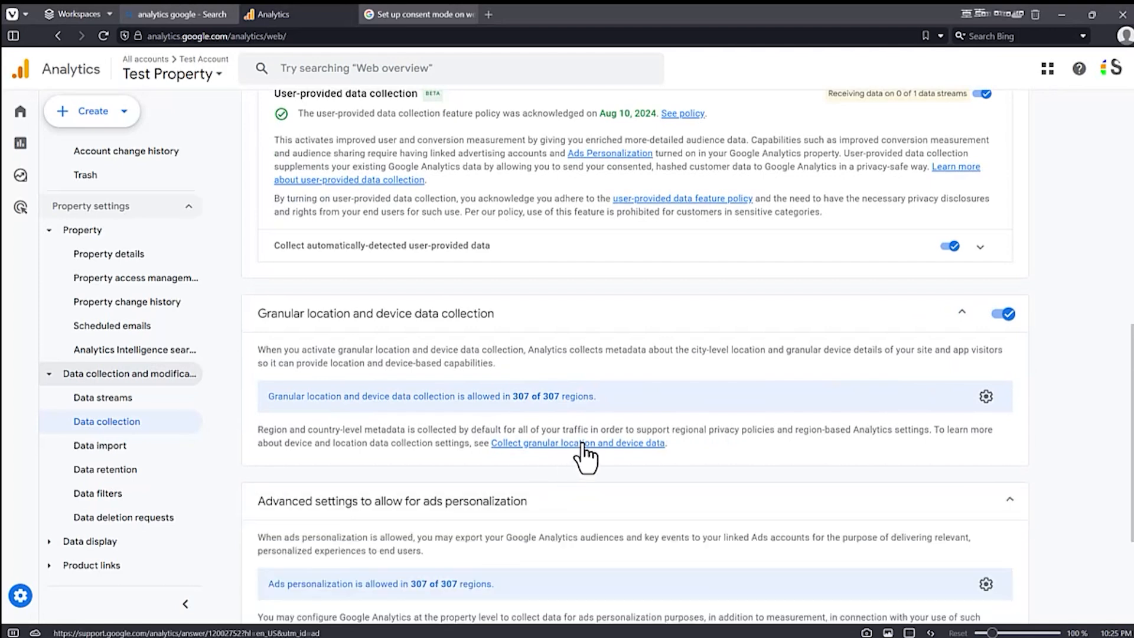
pyautogui.click(435, 571)
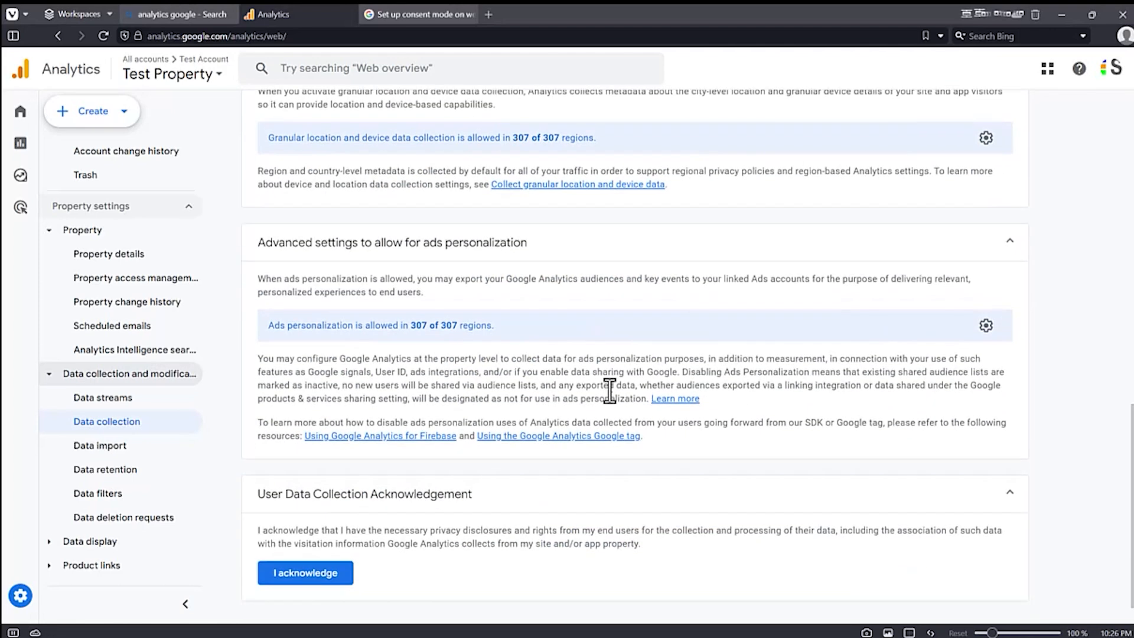
pyautogui.click(286, 544)
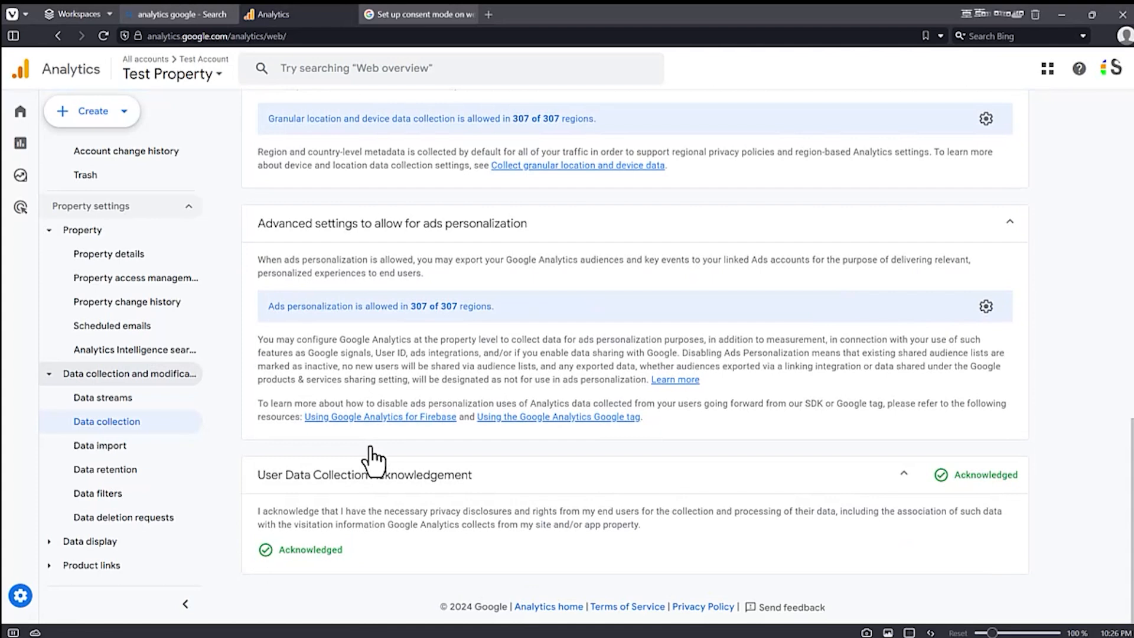
# Step: Set the property's data retention to 14 months for both event data and user data, and save the change
pyautogui.click(116, 447)
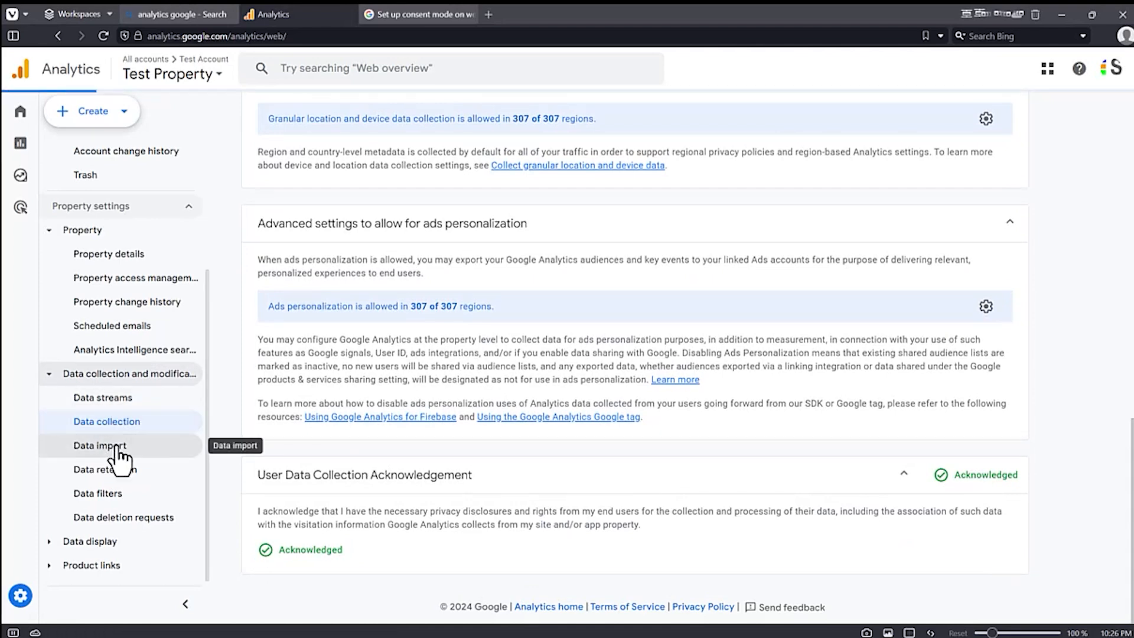
pyautogui.click(117, 473)
pyautogui.click(413, 269)
pyautogui.click(392, 334)
pyautogui.click(378, 351)
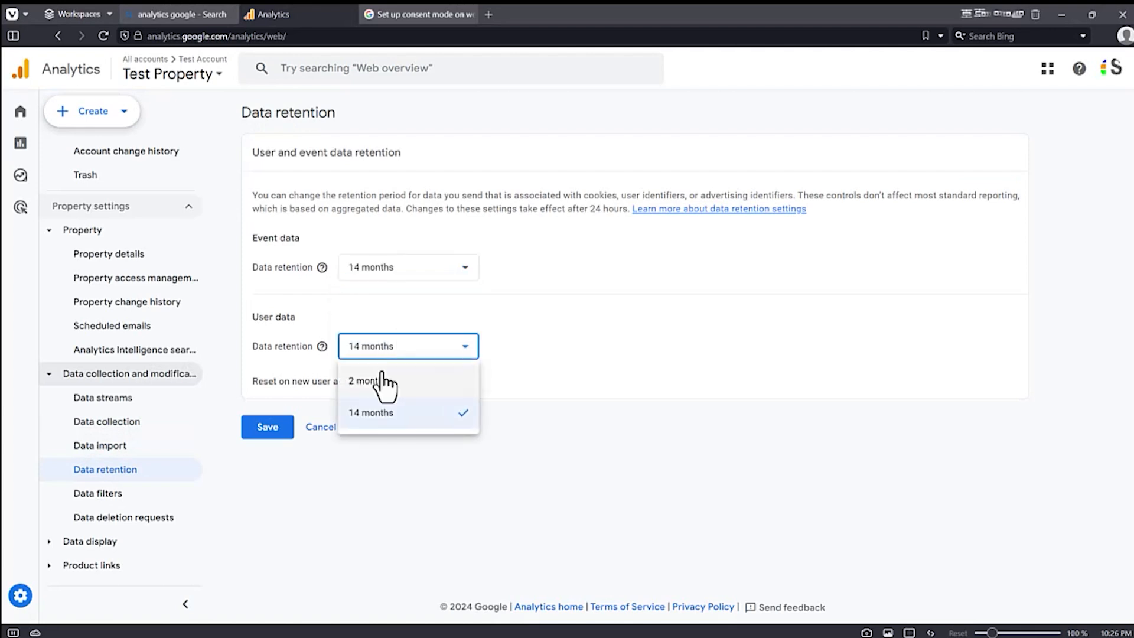
pyautogui.click(378, 418)
pyautogui.click(261, 428)
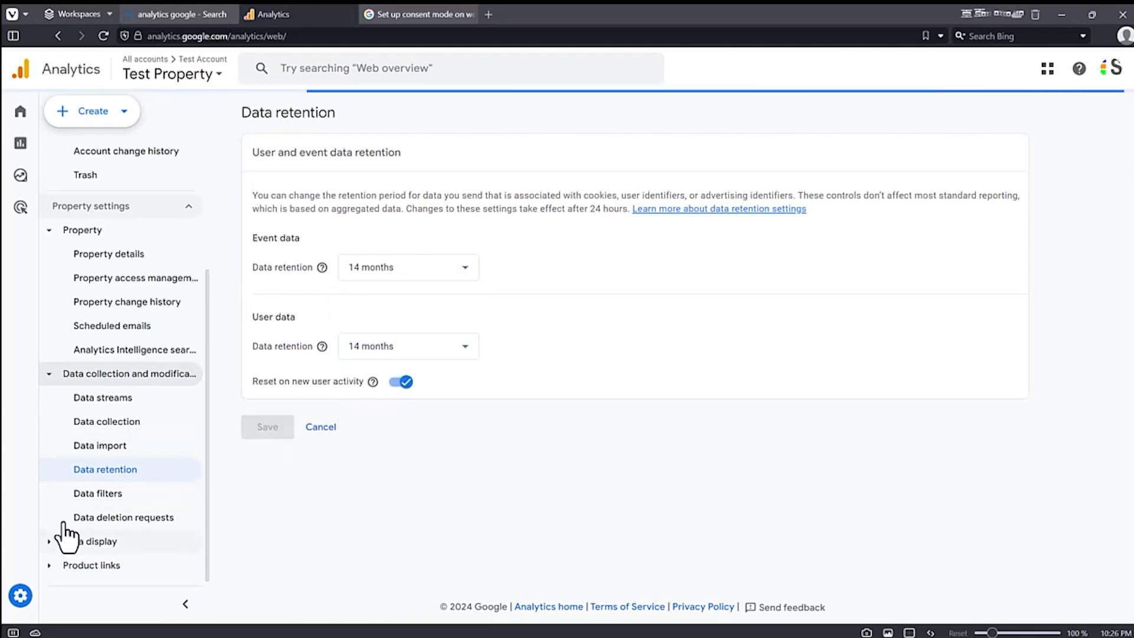
# Step: Review the property's data filters and its data deletion requests without creating any
pyautogui.click(83, 496)
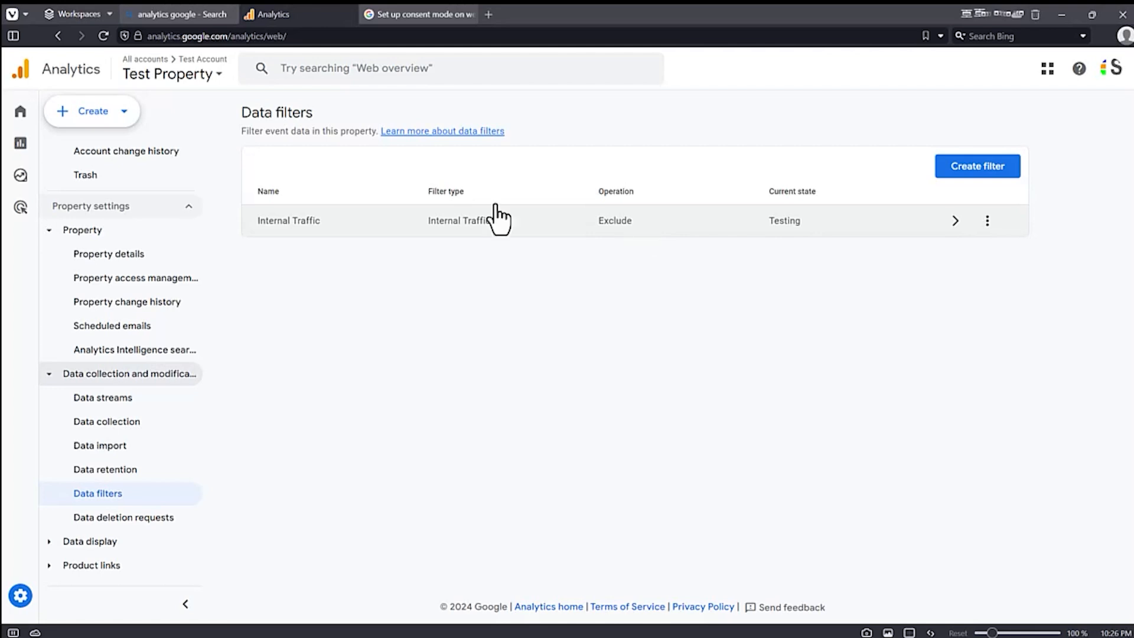
pyautogui.moveTo(242, 112); pyautogui.dragTo(322, 108)
pyautogui.click(325, 110)
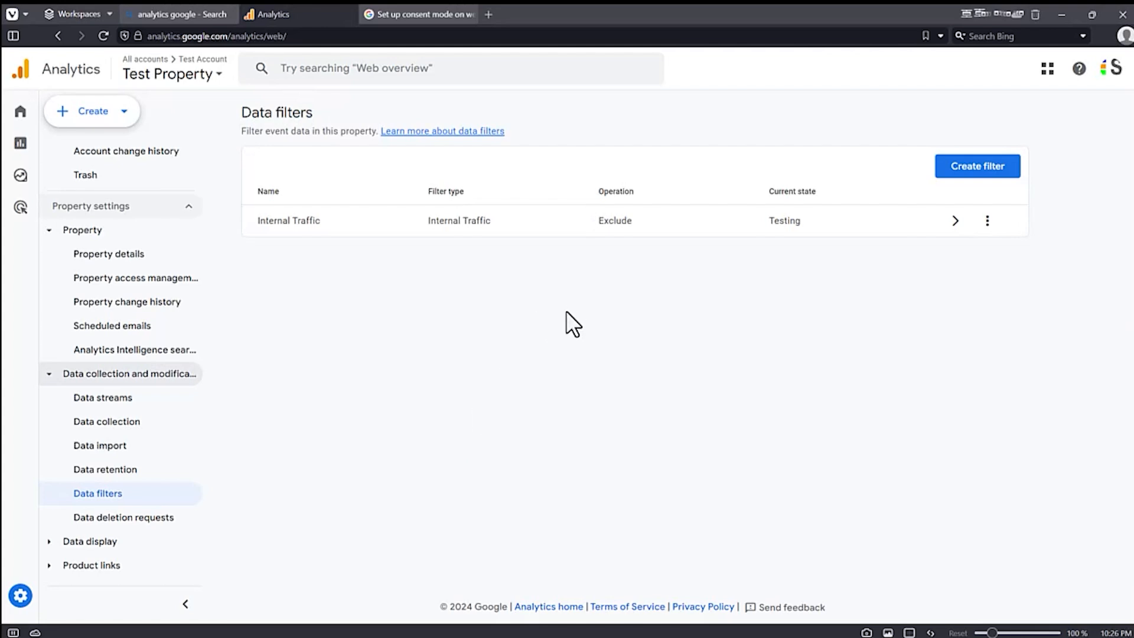
pyautogui.click(101, 519)
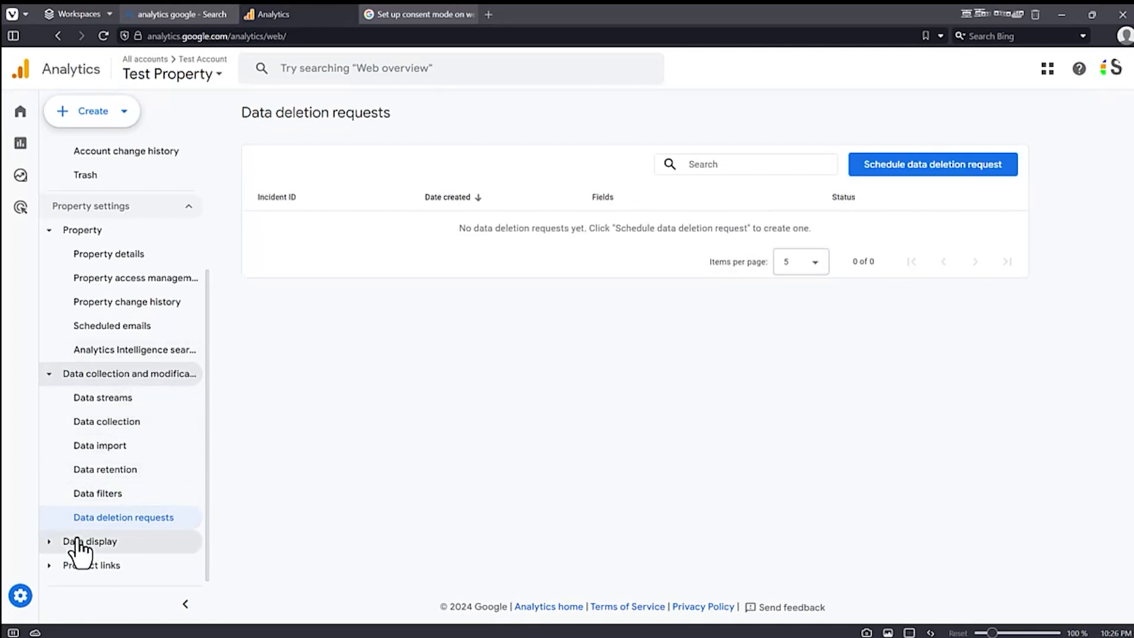
# Step: Review the property's events, key events, audiences and comparisons under Data display, dismissing the custom definitions notice on the events page
pyautogui.click(83, 541)
pyautogui.moveTo(123, 340)
pyautogui.click(109, 350)
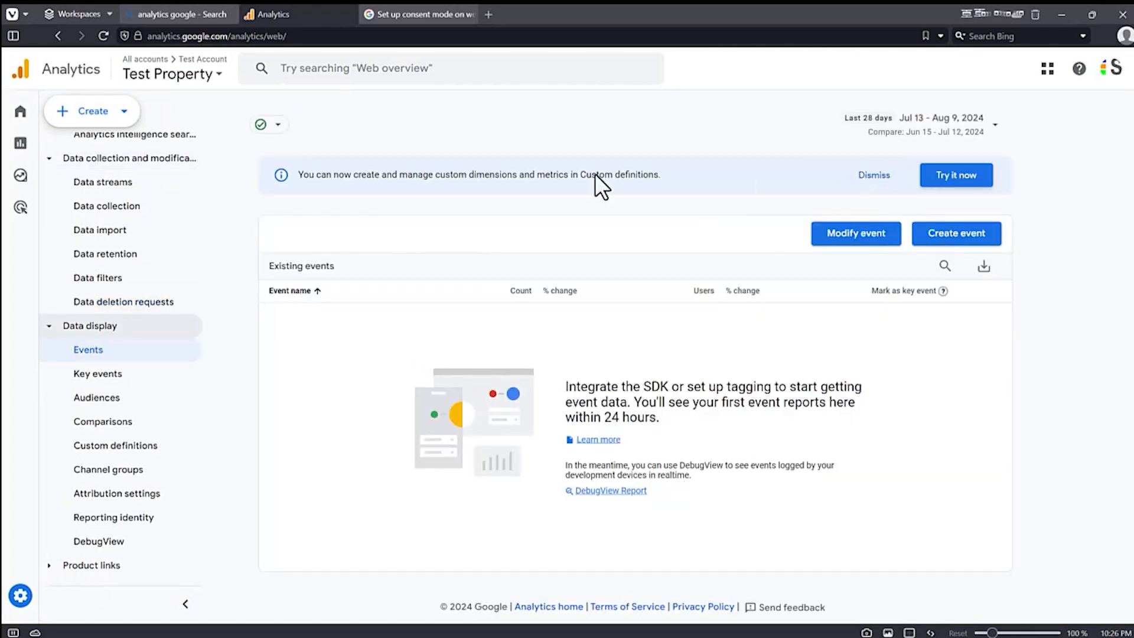
pyautogui.click(864, 177)
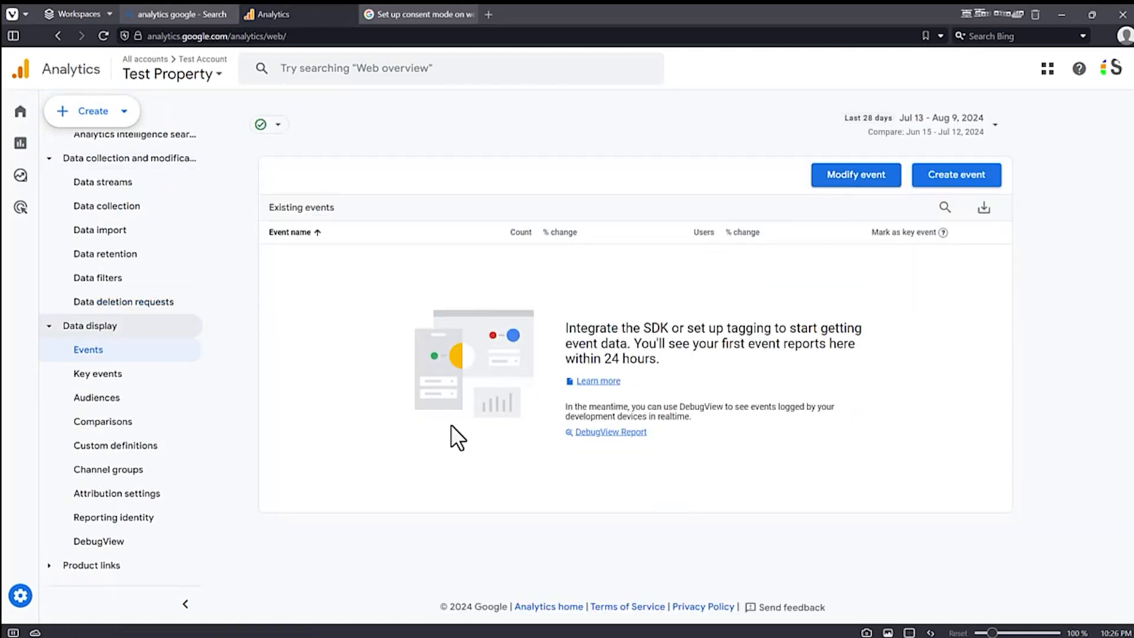
pyautogui.click(82, 378)
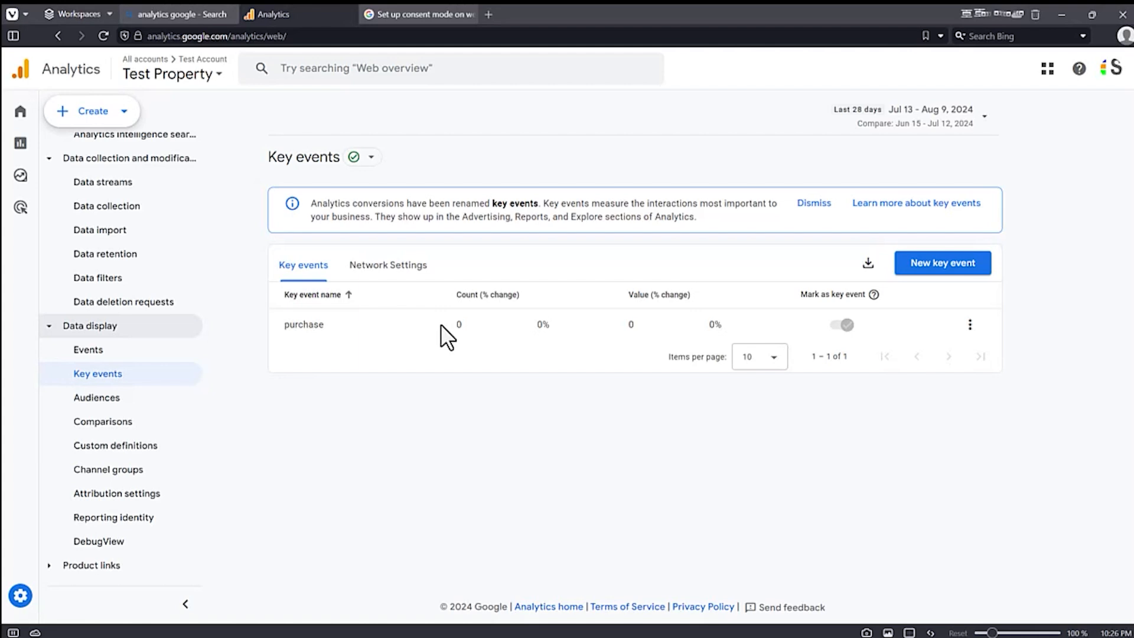
pyautogui.click(82, 401)
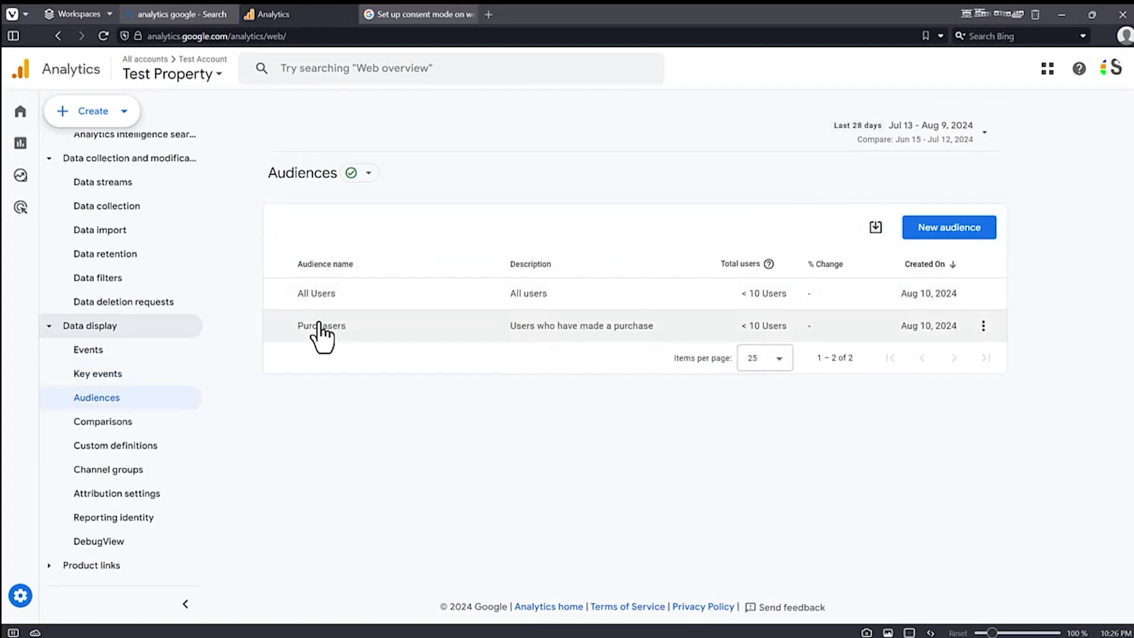
pyautogui.click(117, 422)
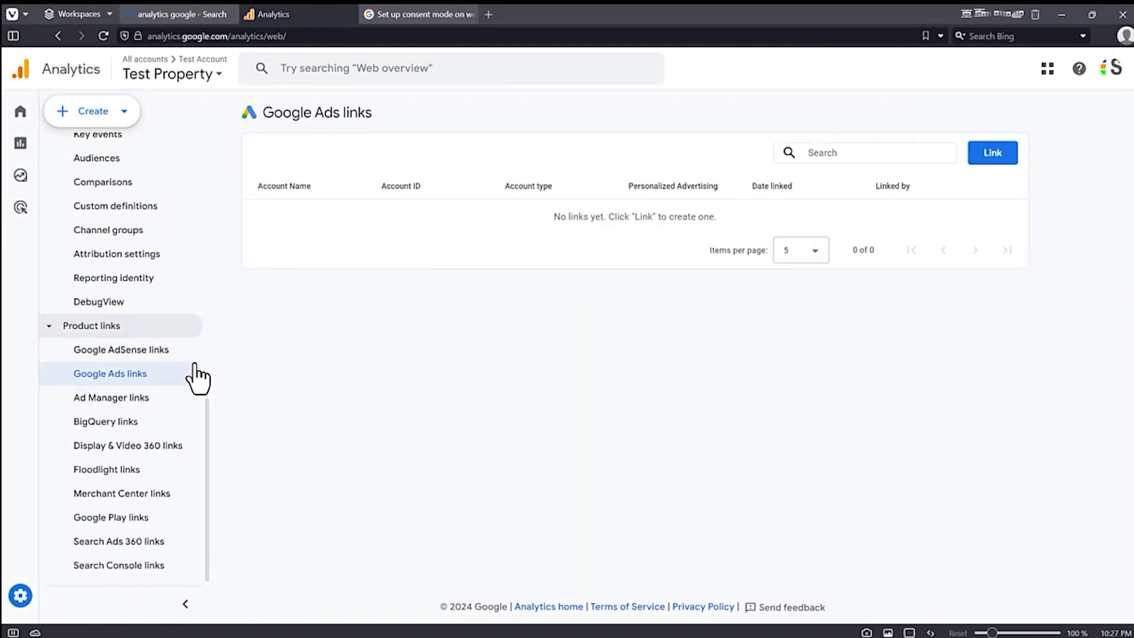
# Step: Examine the Search Console link setup and its property selection under Product links, and close both without creating a link
pyautogui.moveTo(39, 415)
pyautogui.click(118, 565)
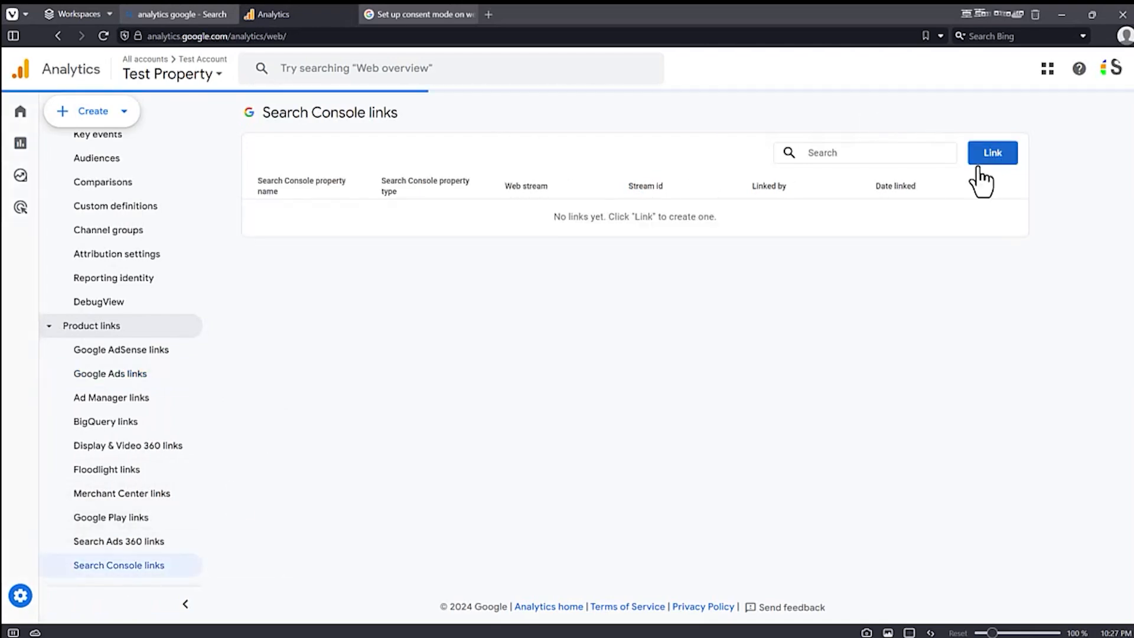
pyautogui.click(987, 160)
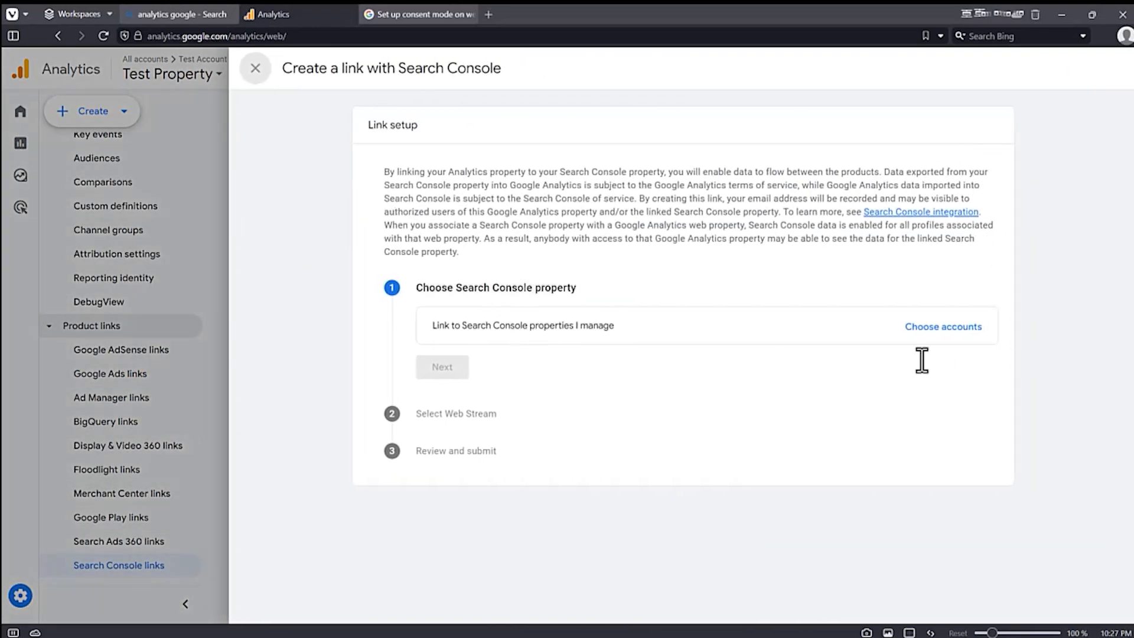
pyautogui.click(934, 331)
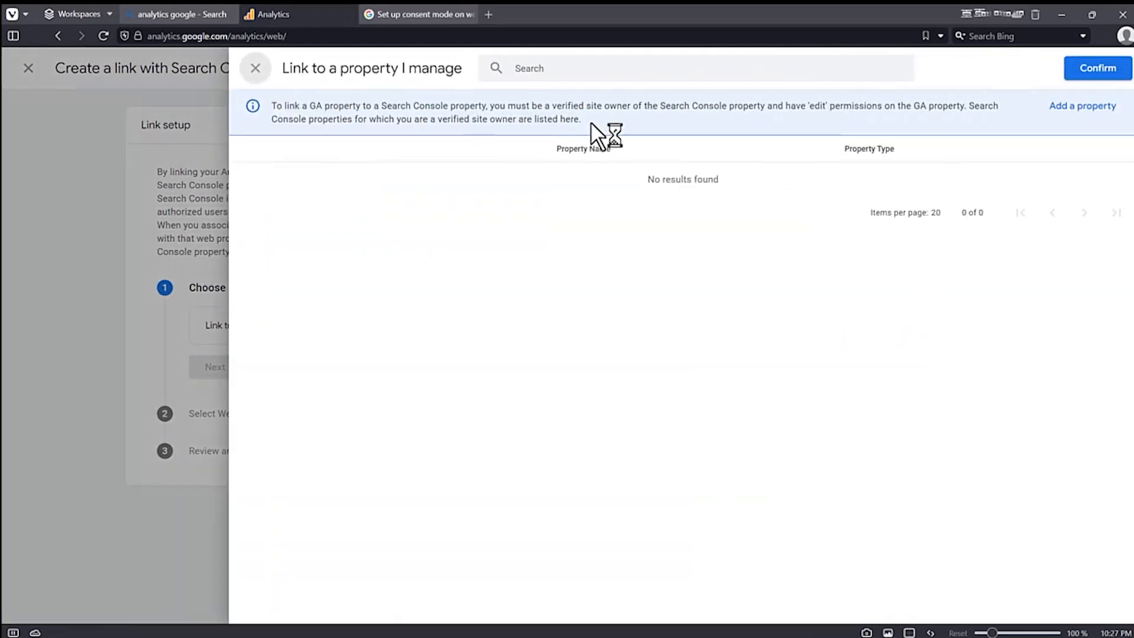
pyautogui.click(255, 68)
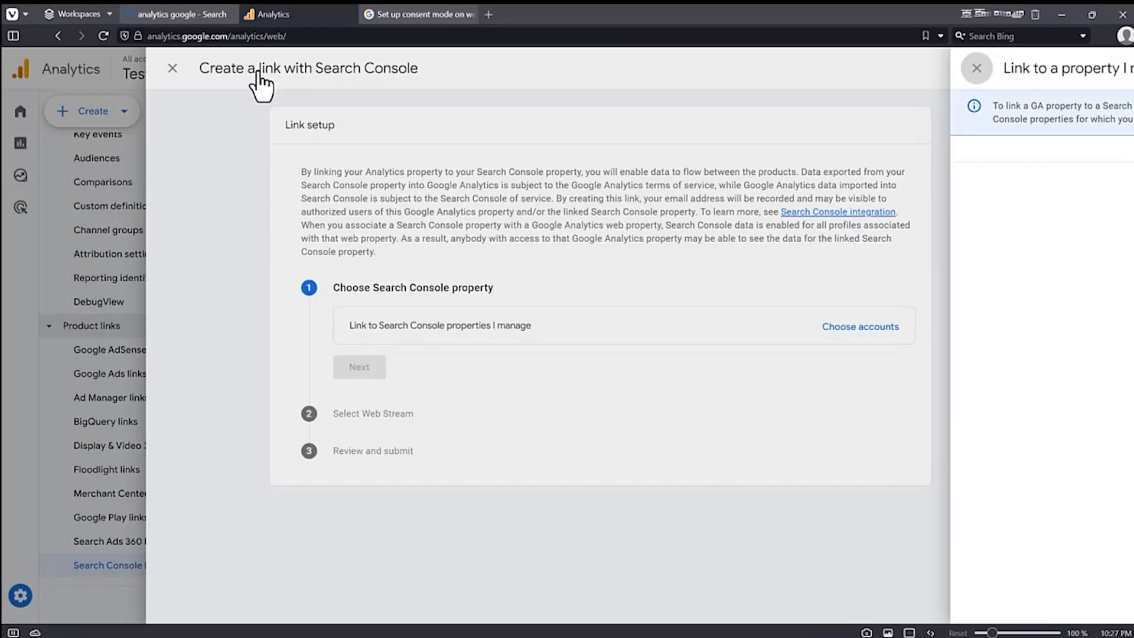
pyautogui.click(255, 67)
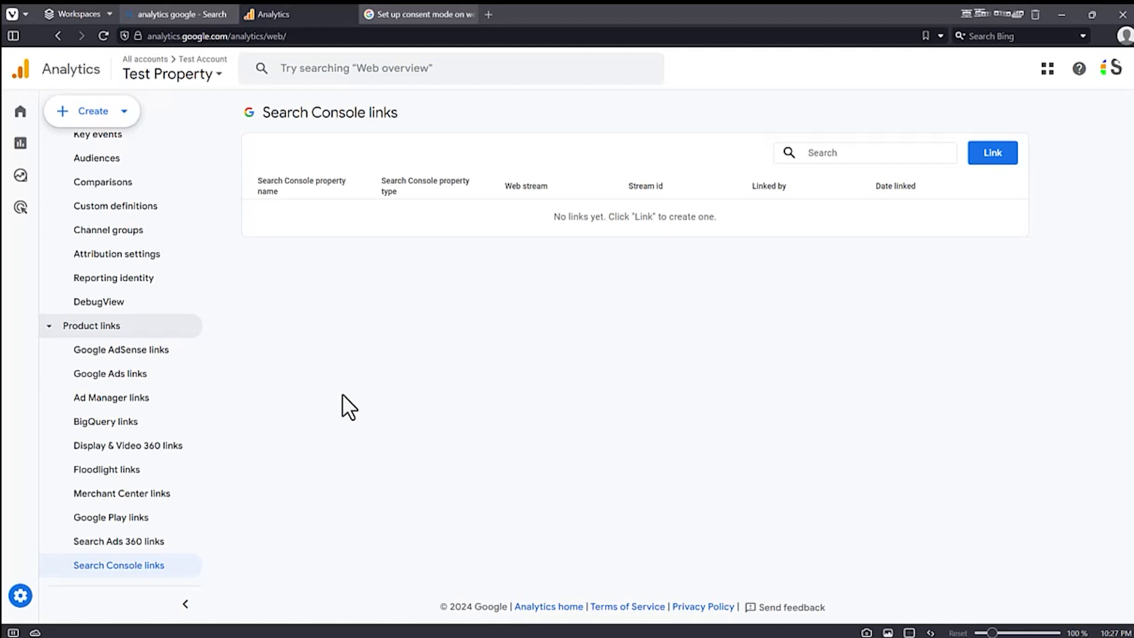